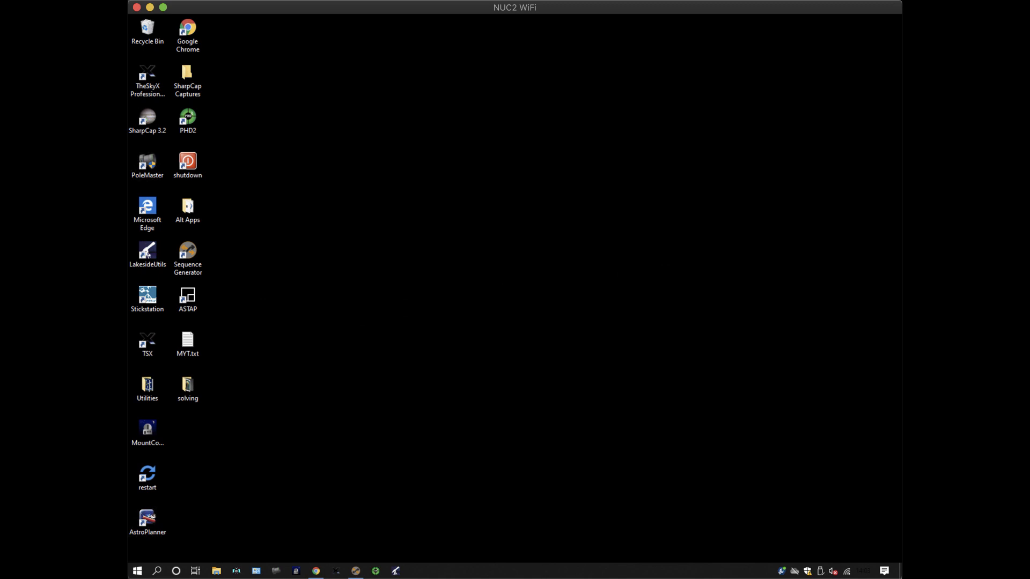
# Step: Bring up Sequence Generator Pro with the NGC4258 galaxy image and dismiss its context menu
pyautogui.click(356, 571)
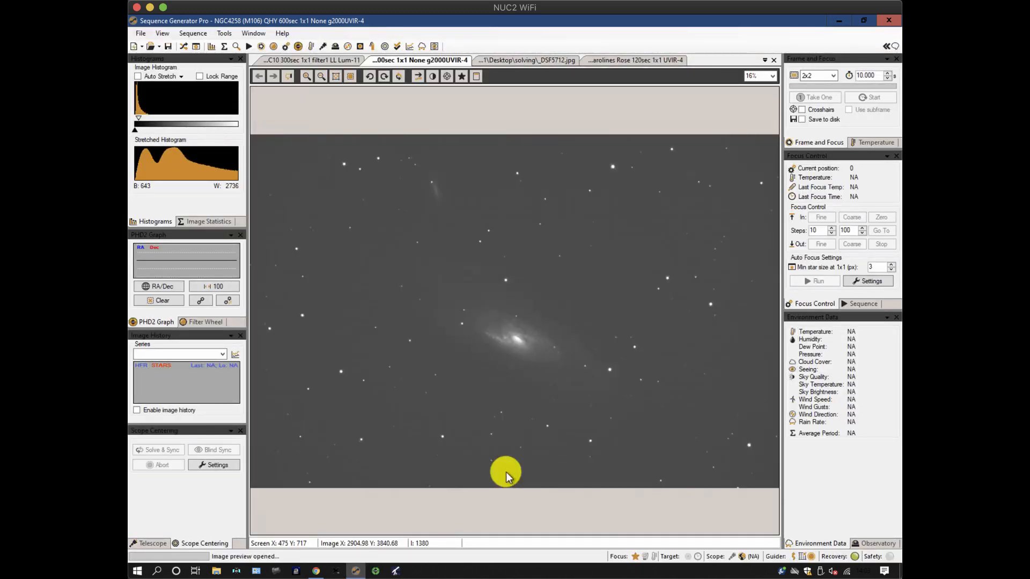
pyautogui.rightClick(518, 339)
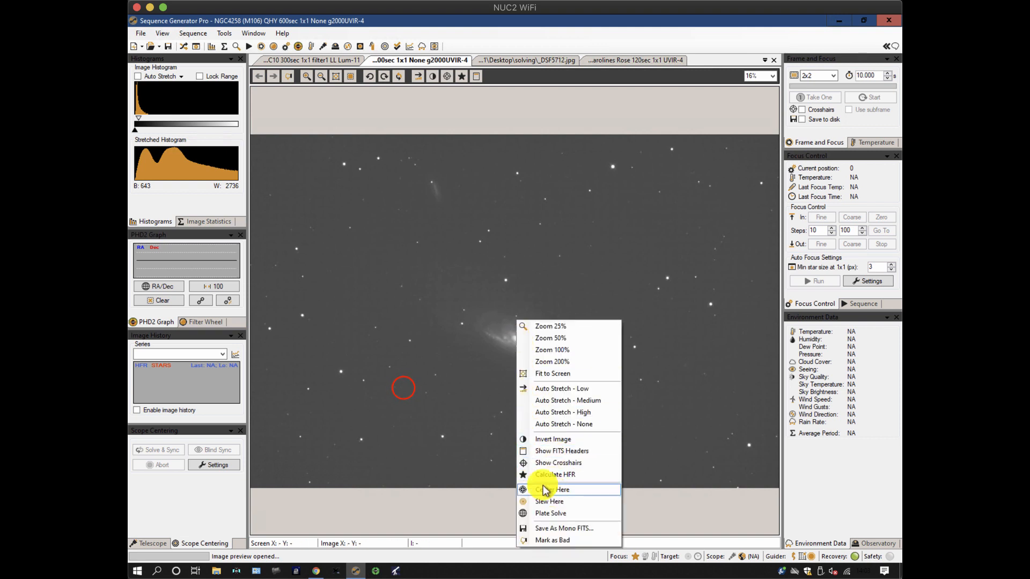
pyautogui.click(404, 389)
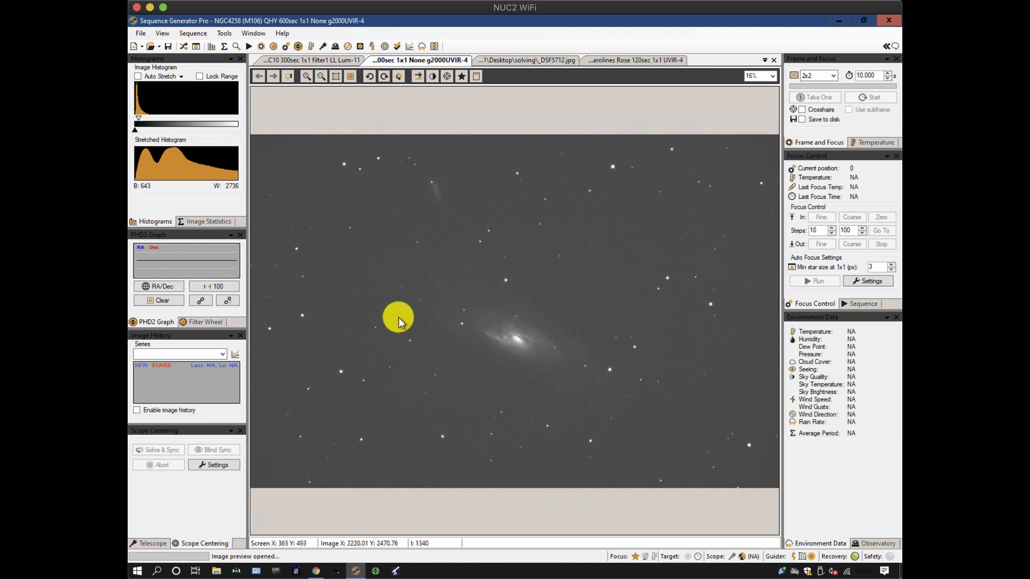
# Step: Reach the control panel's plate-solve settings and switch the solver to Pinpoint
pyautogui.click(225, 34)
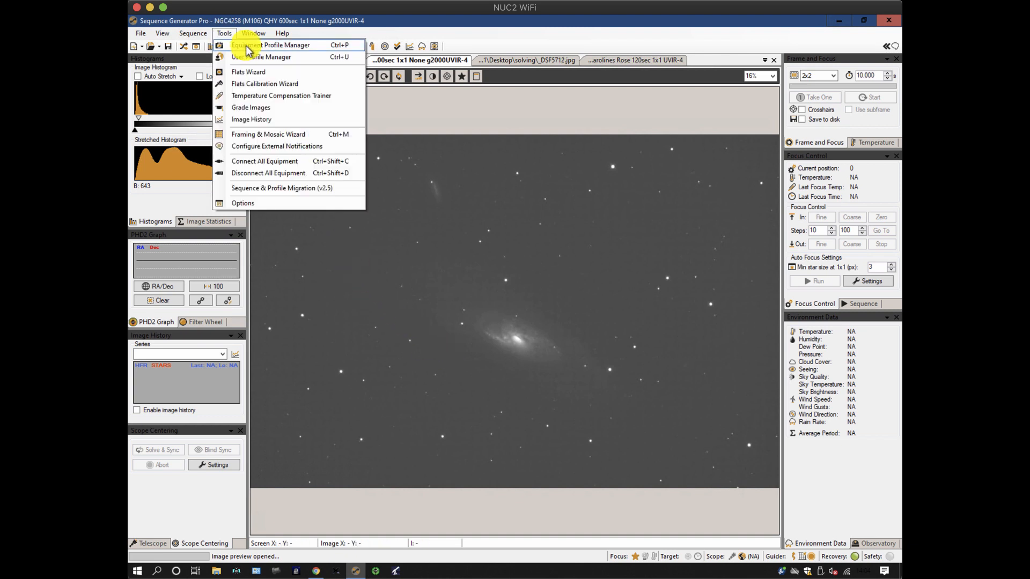
pyautogui.click(430, 276)
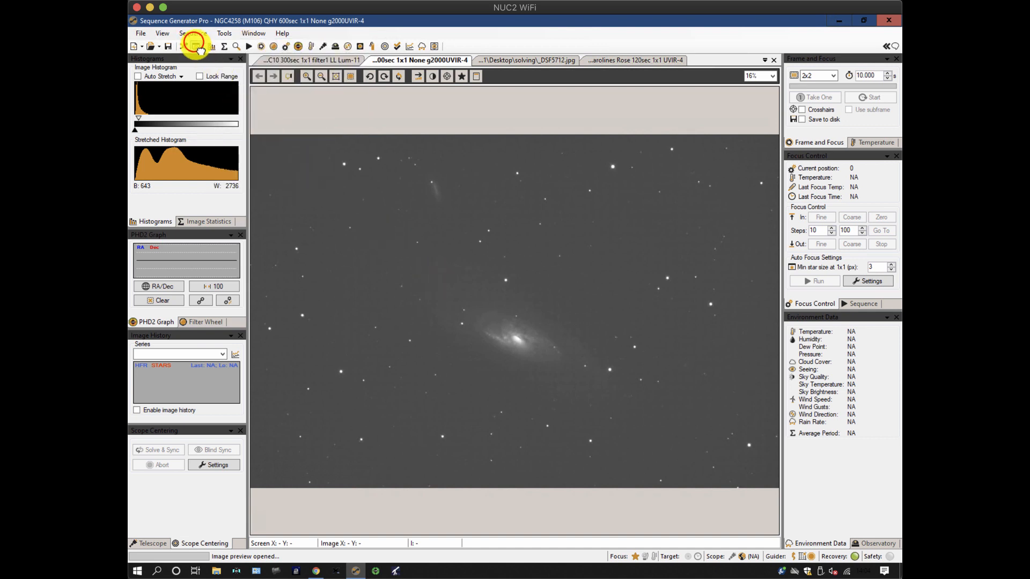
pyautogui.click(198, 44)
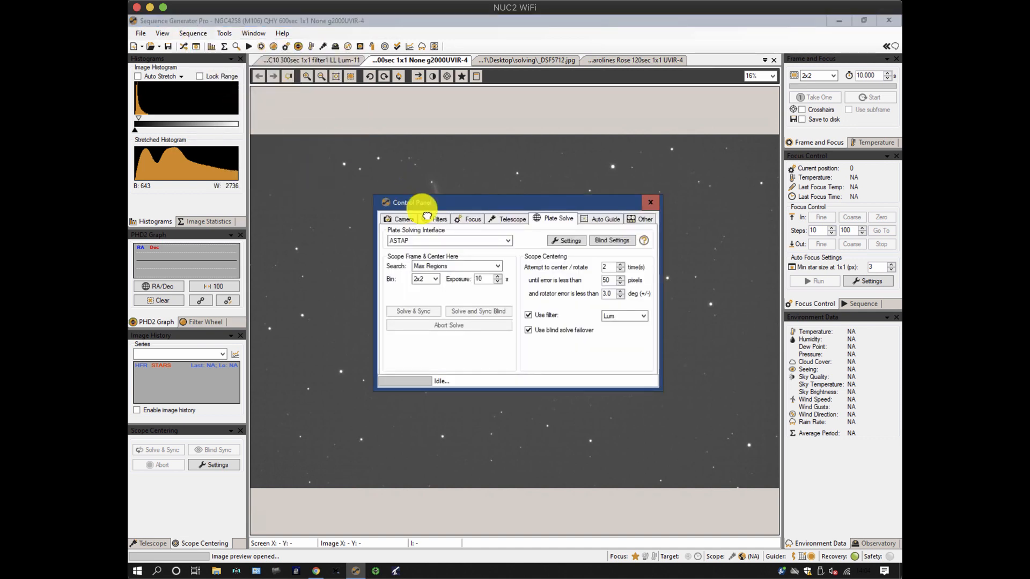
pyautogui.click(506, 241)
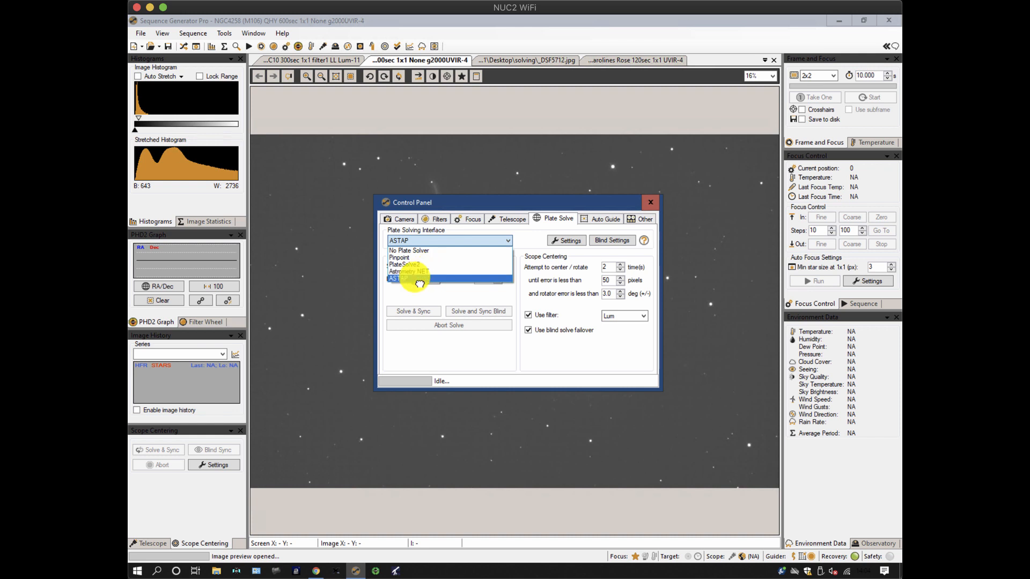
pyautogui.click(426, 258)
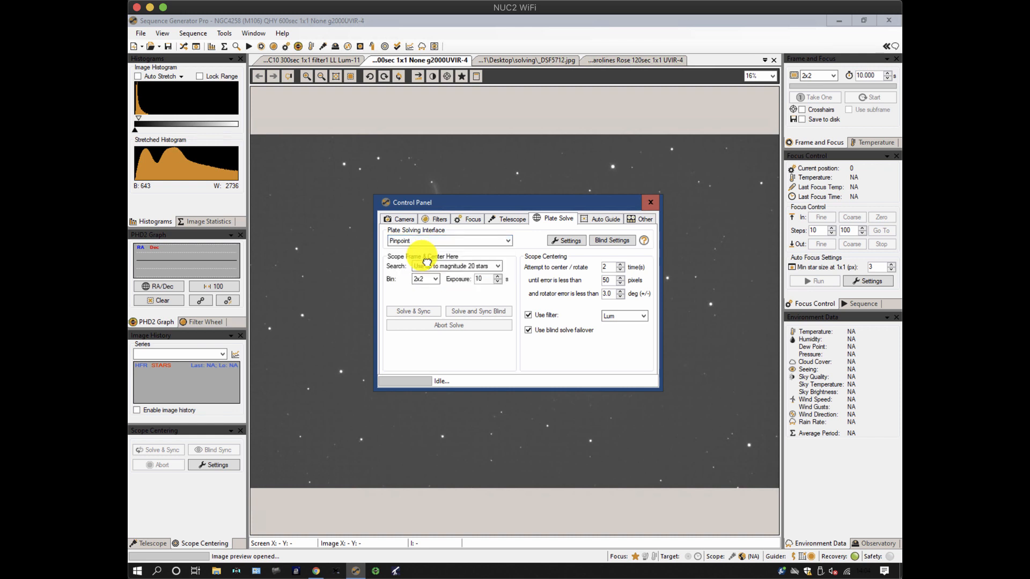
pyautogui.scroll(-1, 451, 241)
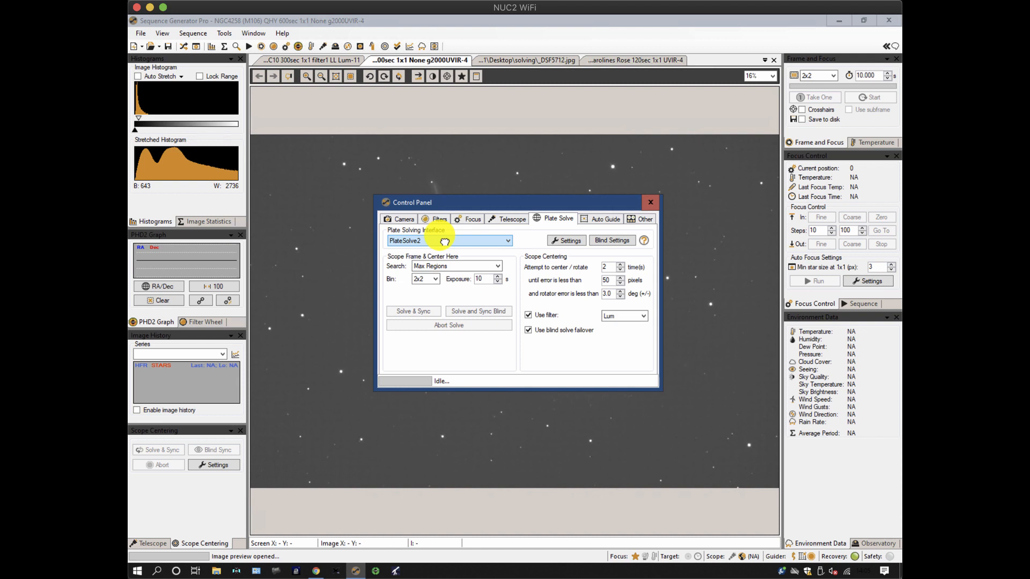
# Step: Switch the plate solving interface back to ASTAP and review the solver list again
pyautogui.click(441, 239)
pyautogui.click(439, 241)
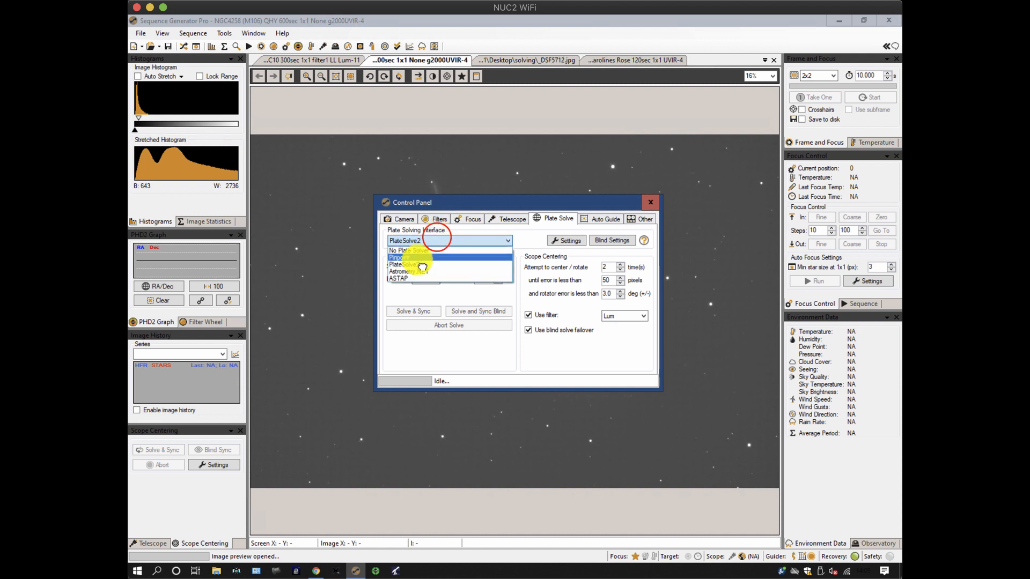
pyautogui.click(410, 279)
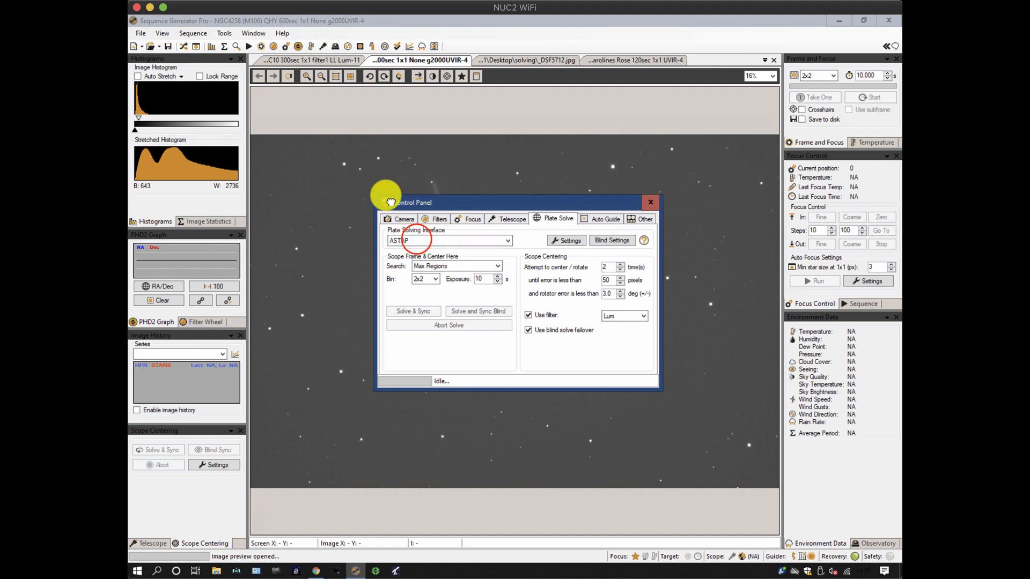
pyautogui.click(415, 241)
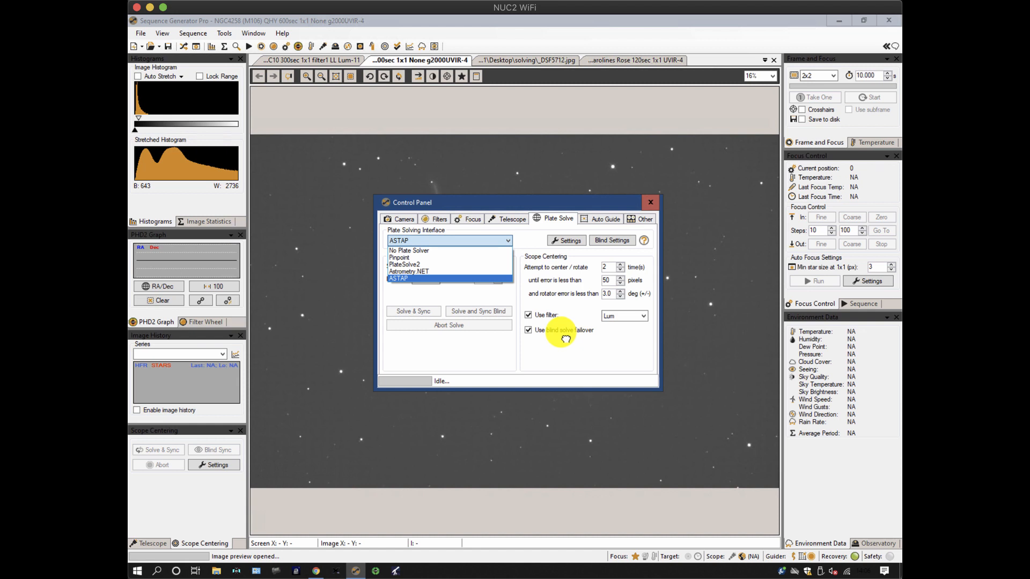
pyautogui.click(625, 344)
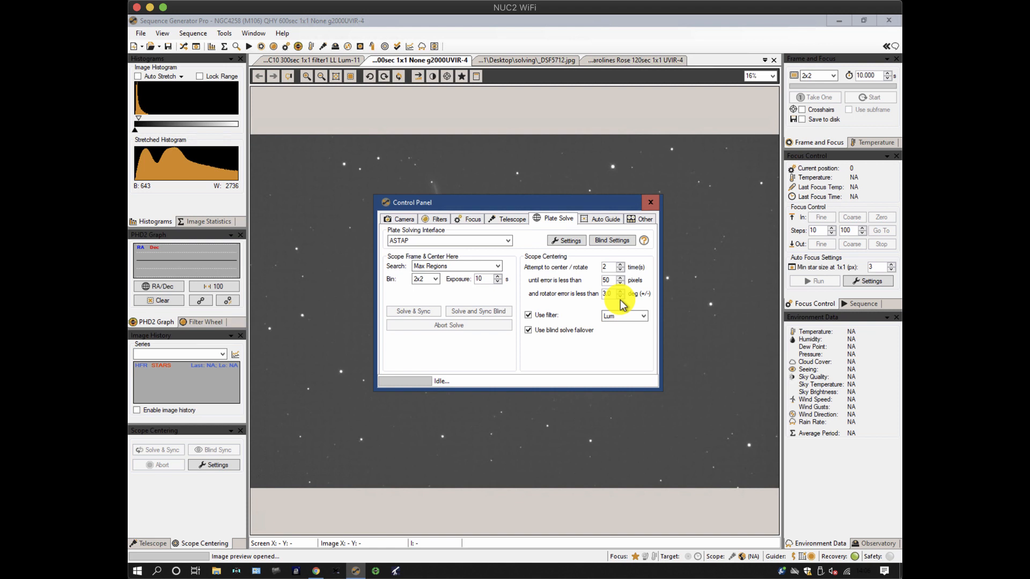
pyautogui.click(529, 331)
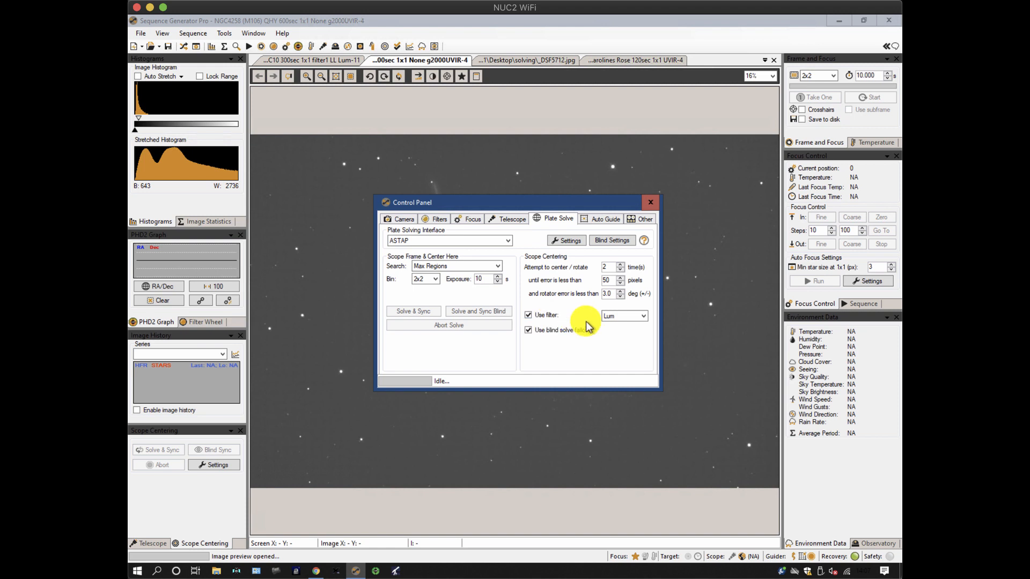
pyautogui.click(616, 317)
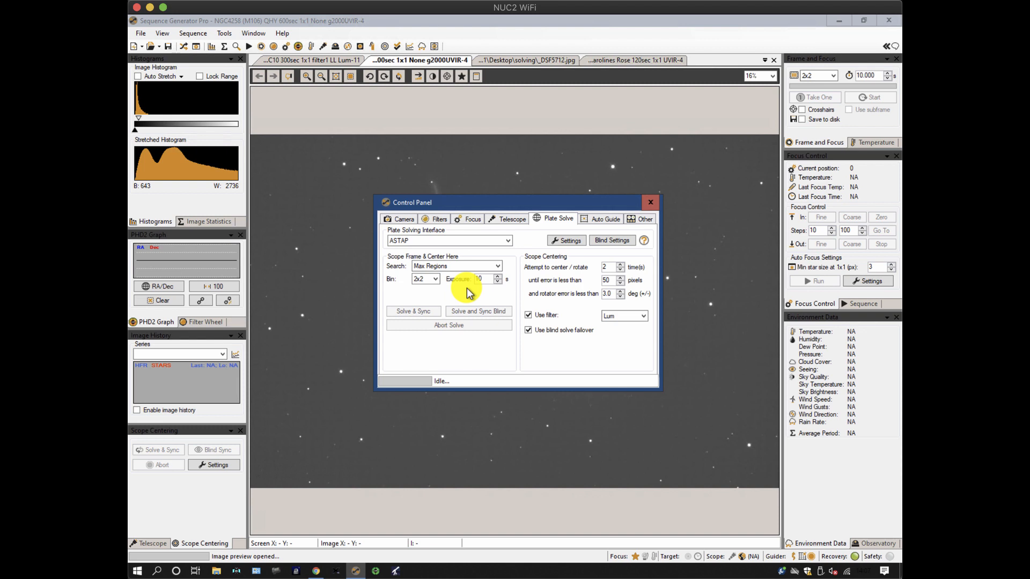
# Step: View the Camera settings, then close the control panel to return to the galaxy image
pyautogui.click(402, 221)
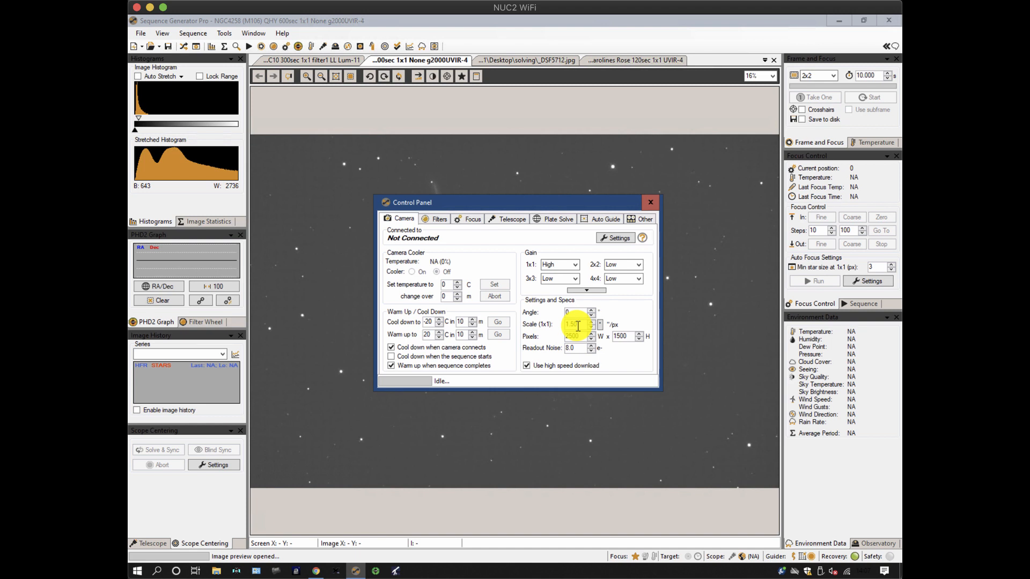
pyautogui.click(651, 202)
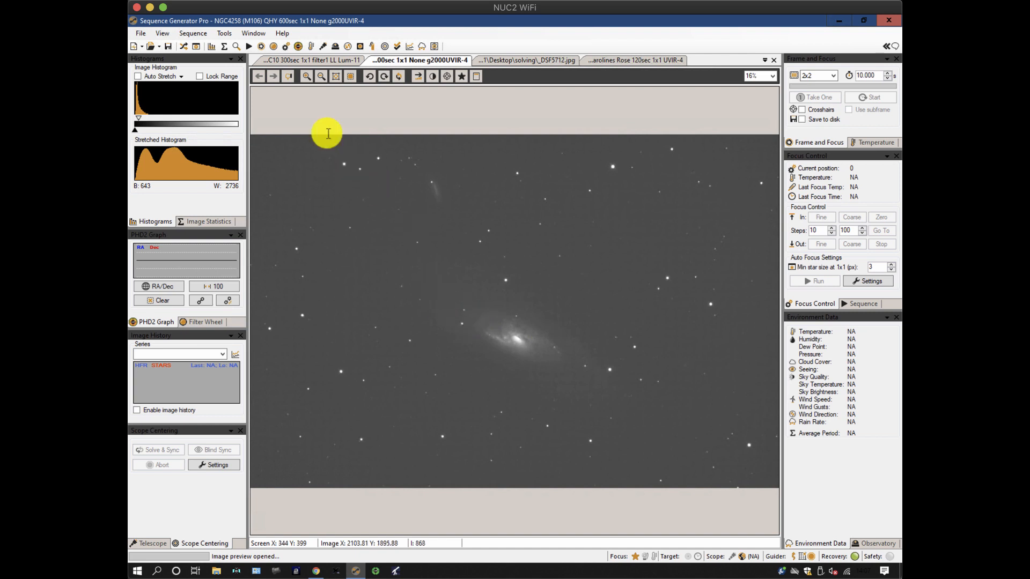
# Step: Reopen the plate-solve settings and make Pinpoint the plate solving interface
pyautogui.click(195, 46)
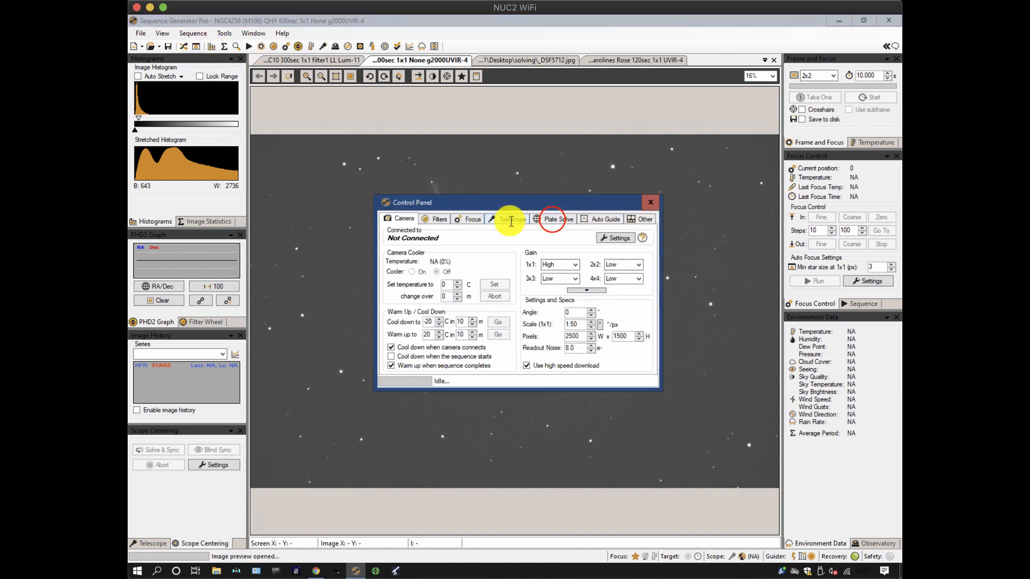
pyautogui.click(555, 219)
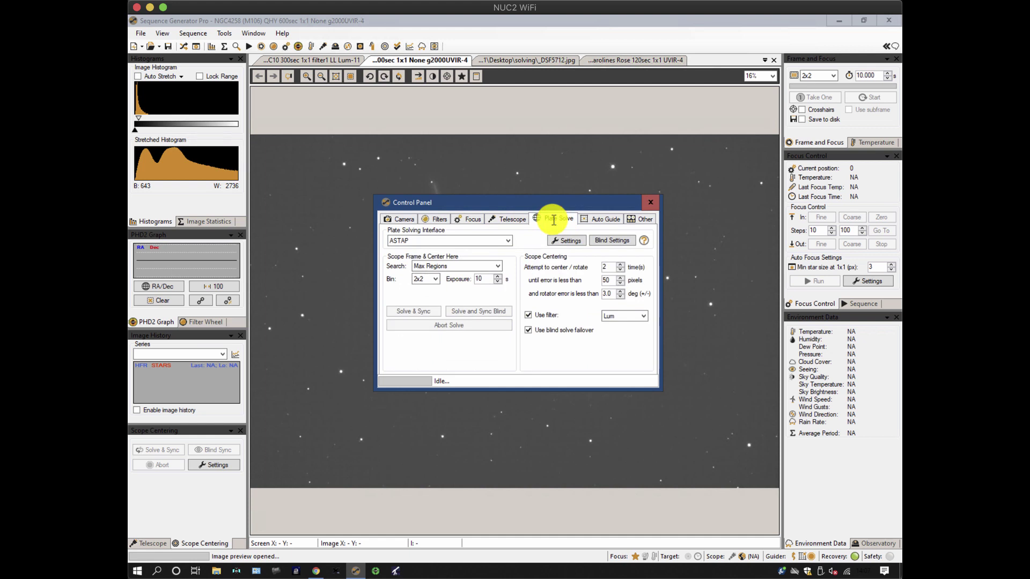
pyautogui.click(505, 240)
pyautogui.click(411, 259)
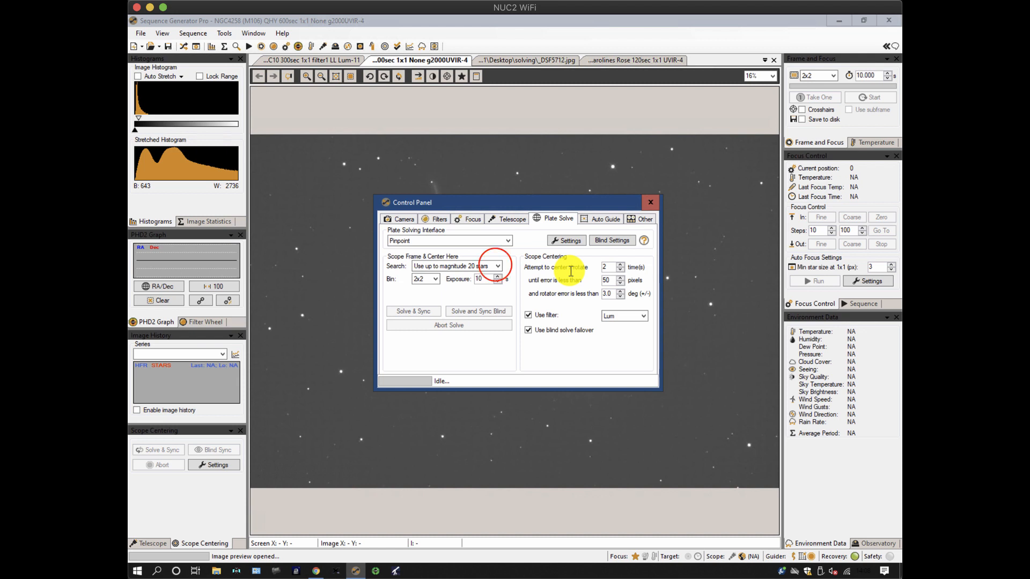
# Step: Limit Pinpoint's search to magnitude 10 stars and check the 2x2 binning and exposure values
pyautogui.click(497, 267)
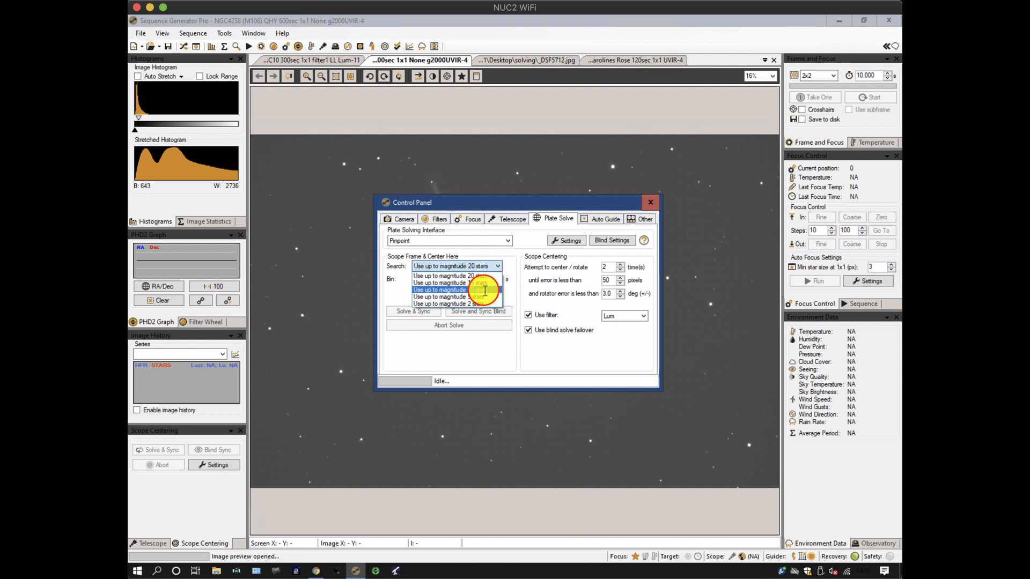
pyautogui.click(480, 290)
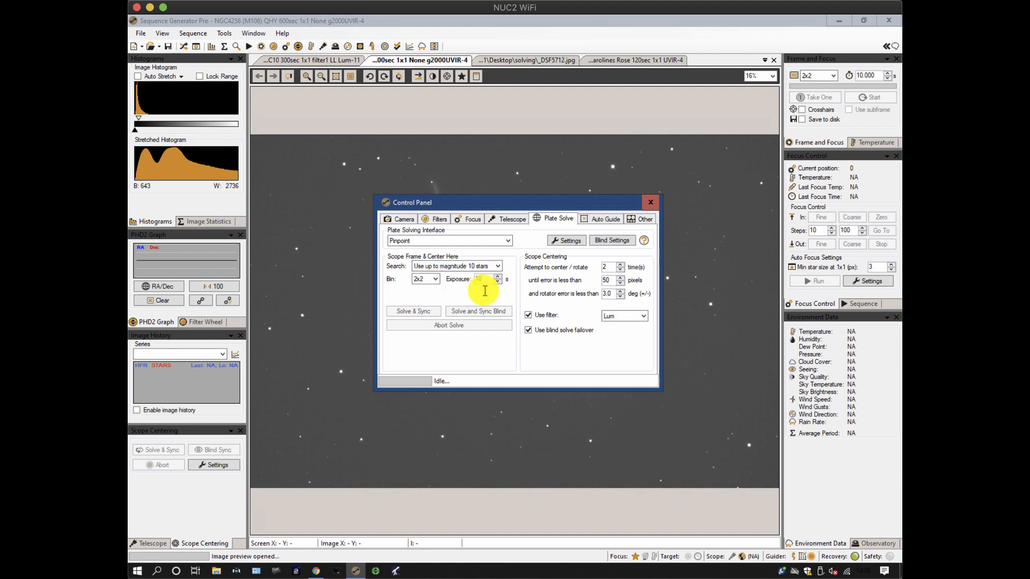
pyautogui.click(436, 280)
pyautogui.click(478, 279)
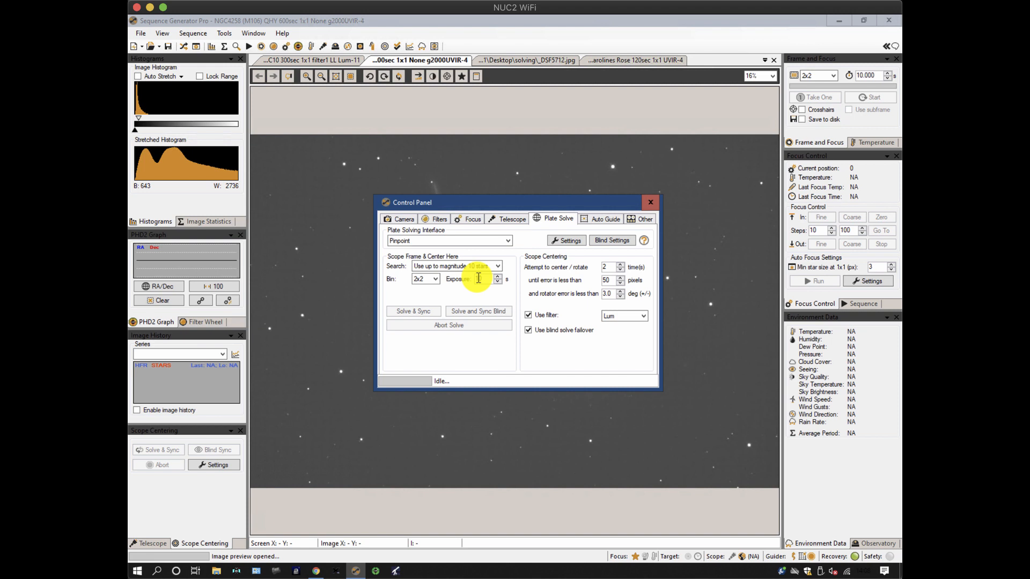
# Step: Set Pinpoint's catalog location to the GSC11 folder inside Documents > Catalogs and confirm it
pyautogui.click(567, 240)
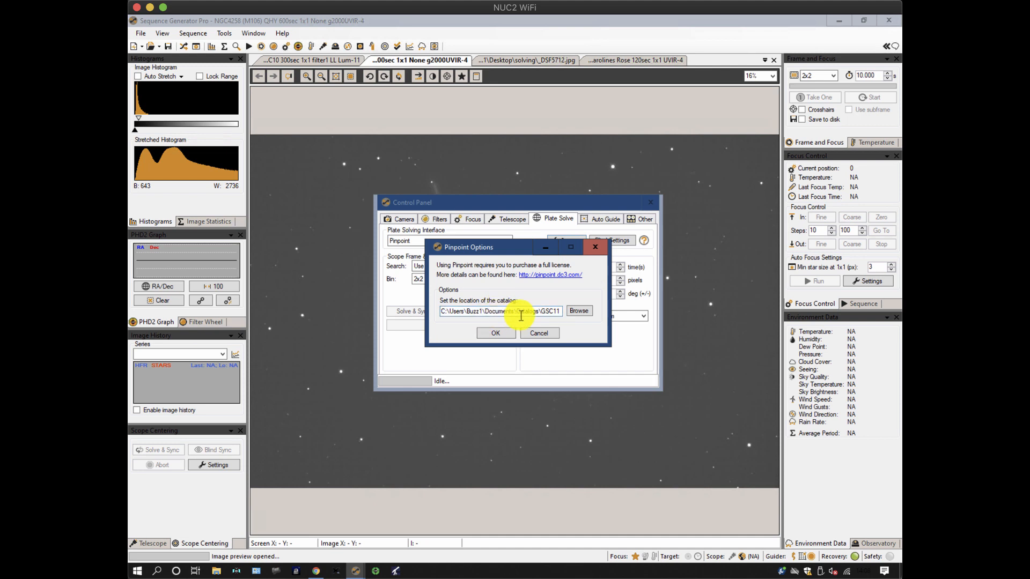
pyautogui.click(559, 312)
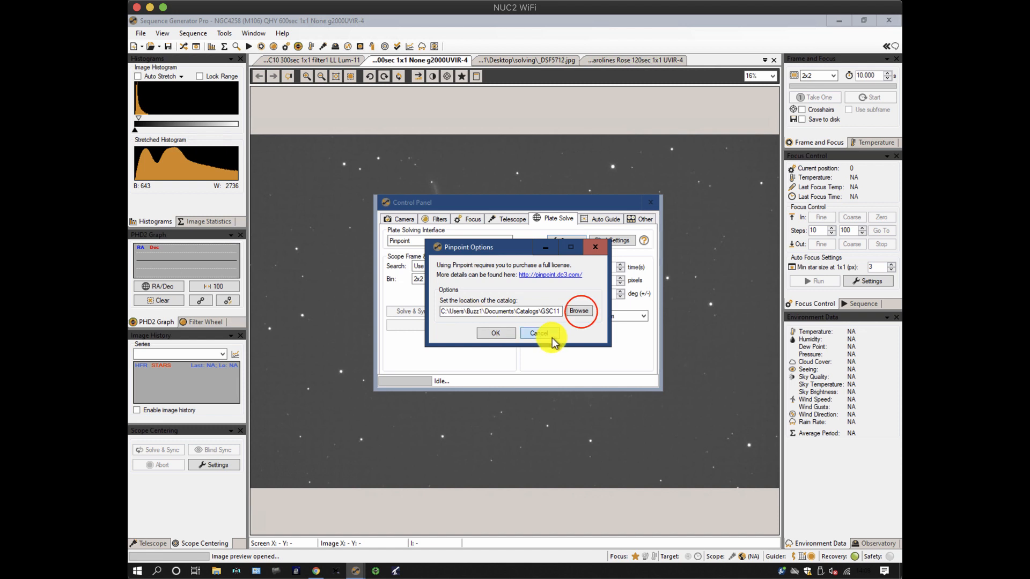
pyautogui.click(578, 311)
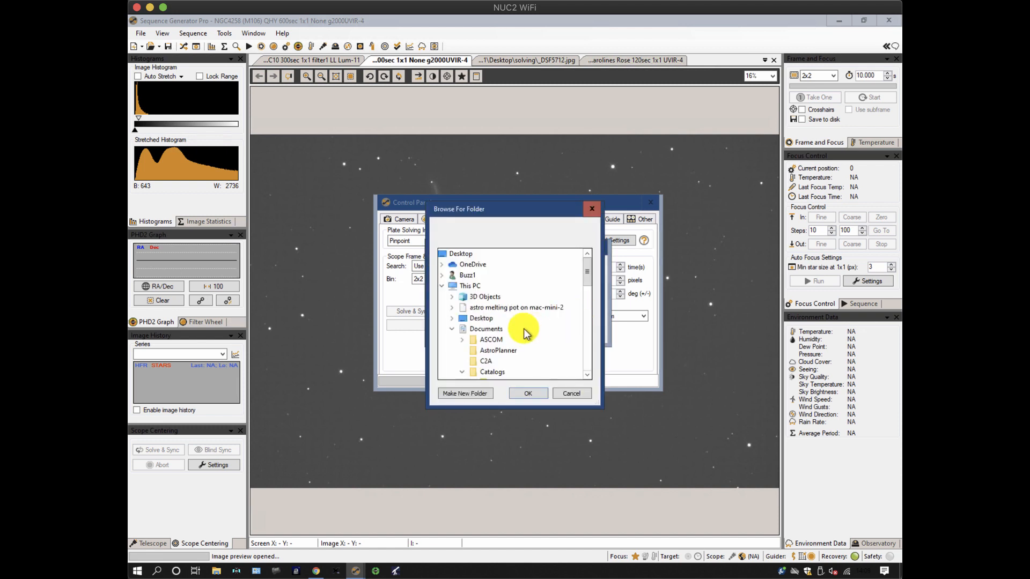
pyautogui.moveTo(587, 270); pyautogui.dragTo(588, 308)
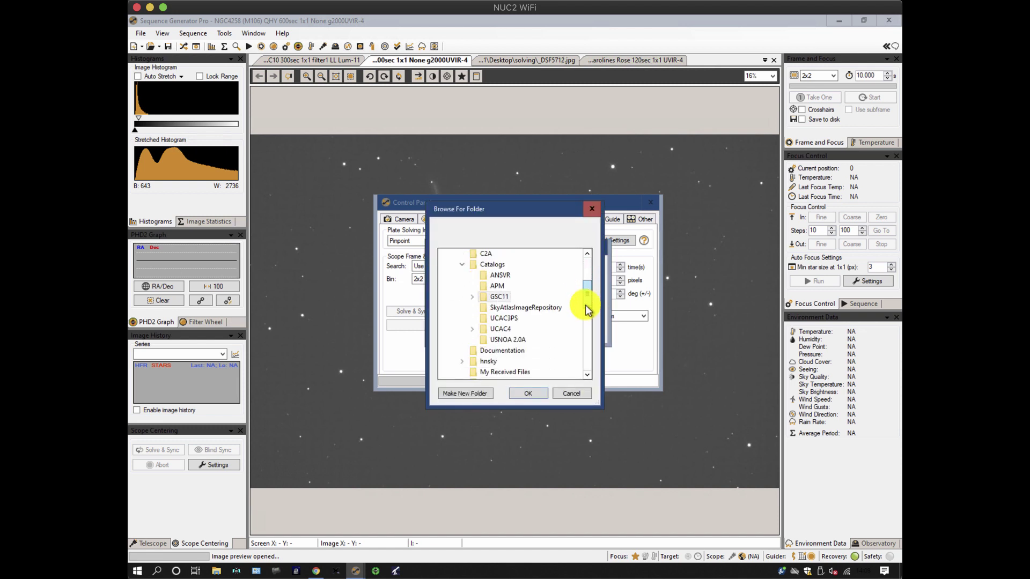
pyautogui.click(498, 297)
pyautogui.click(529, 394)
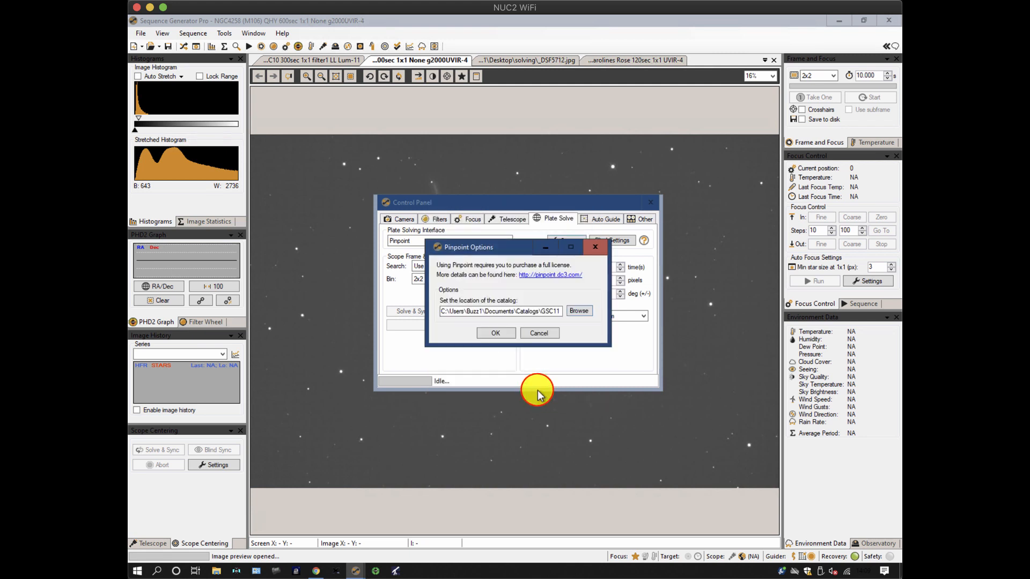
pyautogui.click(507, 338)
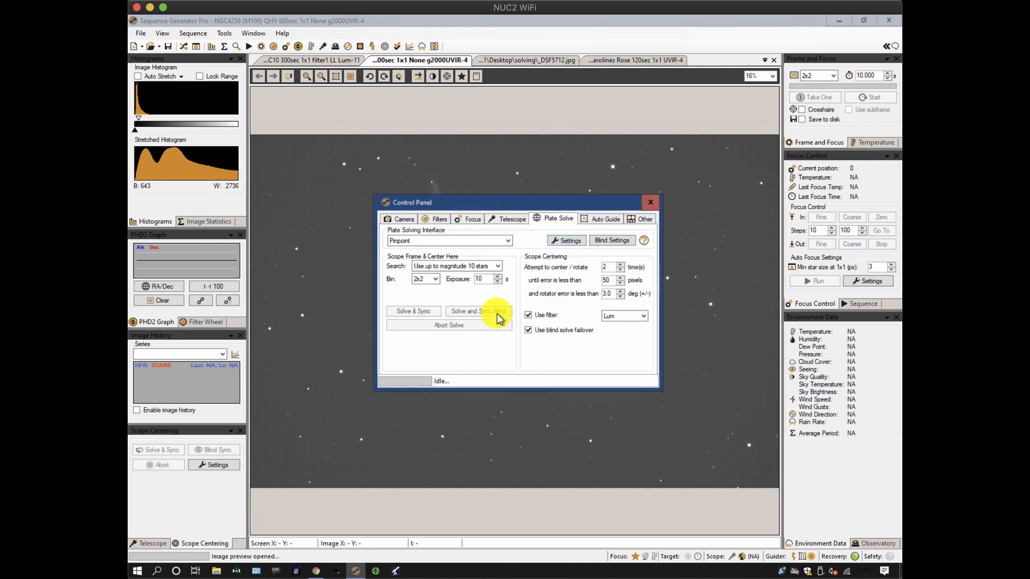
pyautogui.click(445, 241)
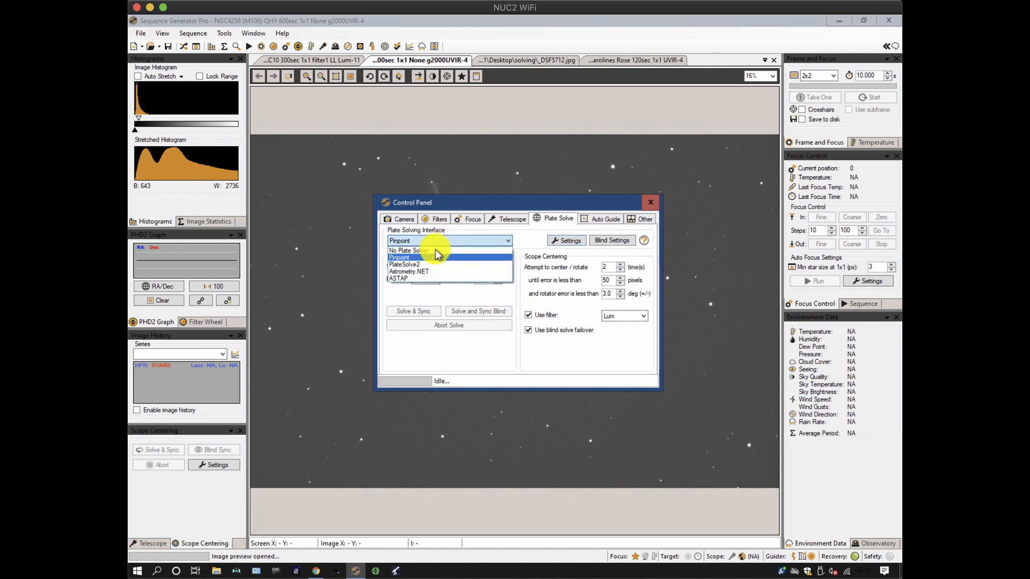
pyautogui.click(410, 264)
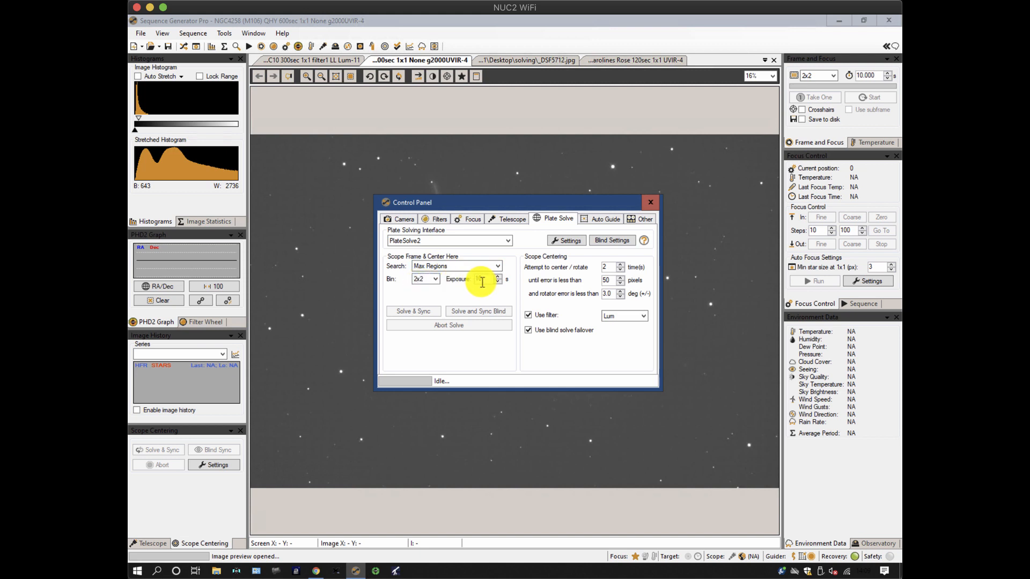
pyautogui.click(439, 267)
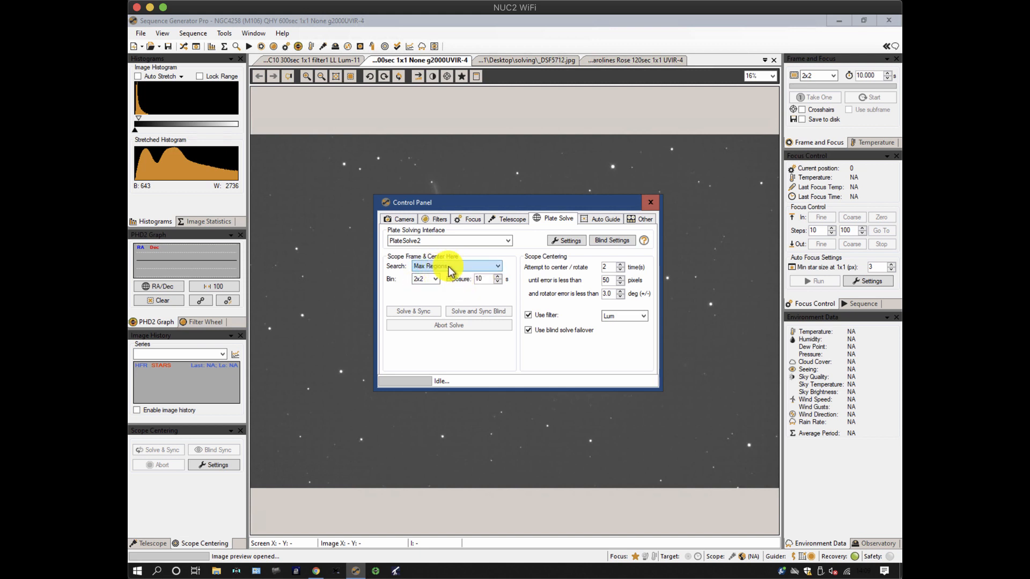
pyautogui.click(495, 267)
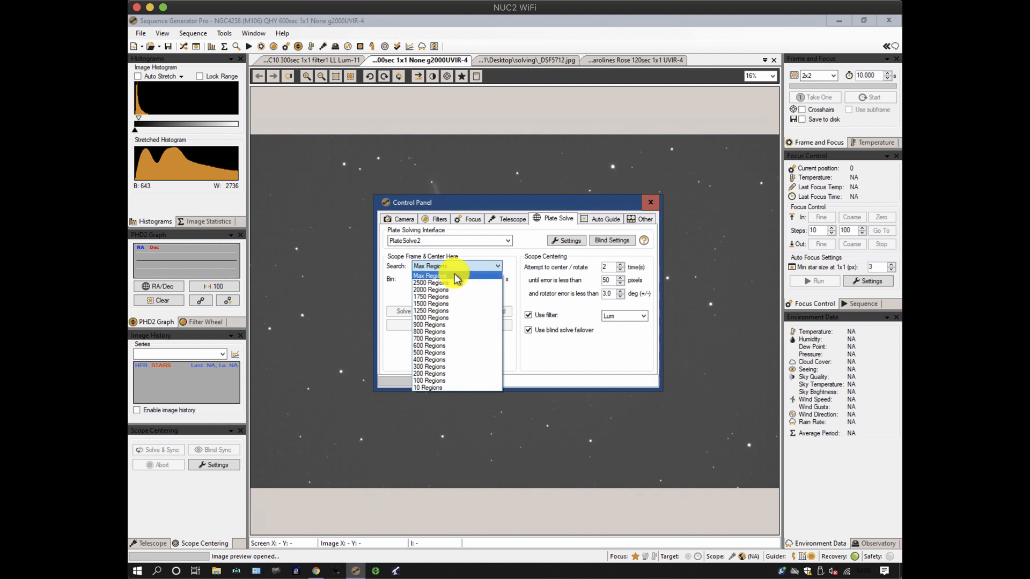
pyautogui.click(552, 354)
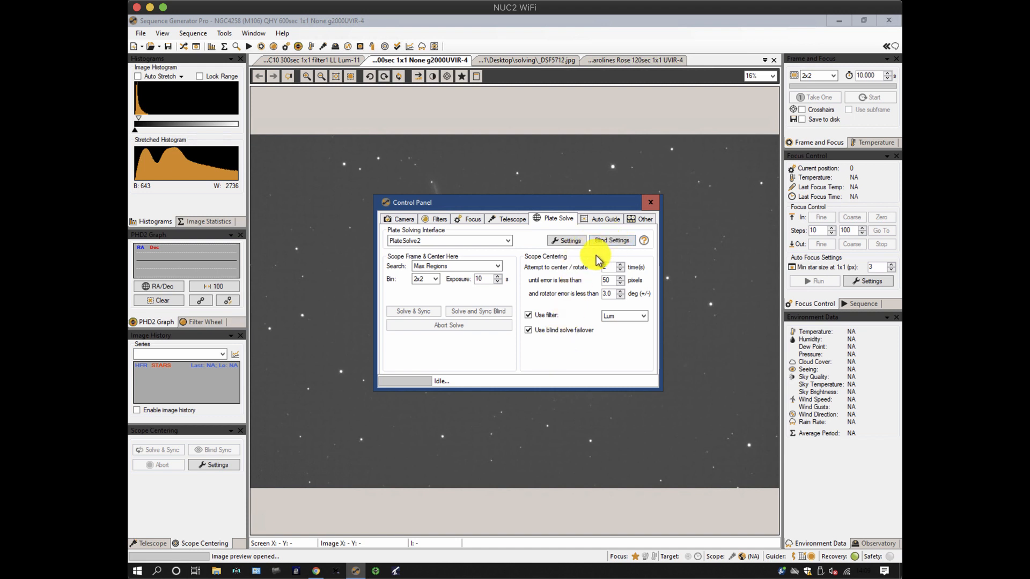
pyautogui.click(622, 242)
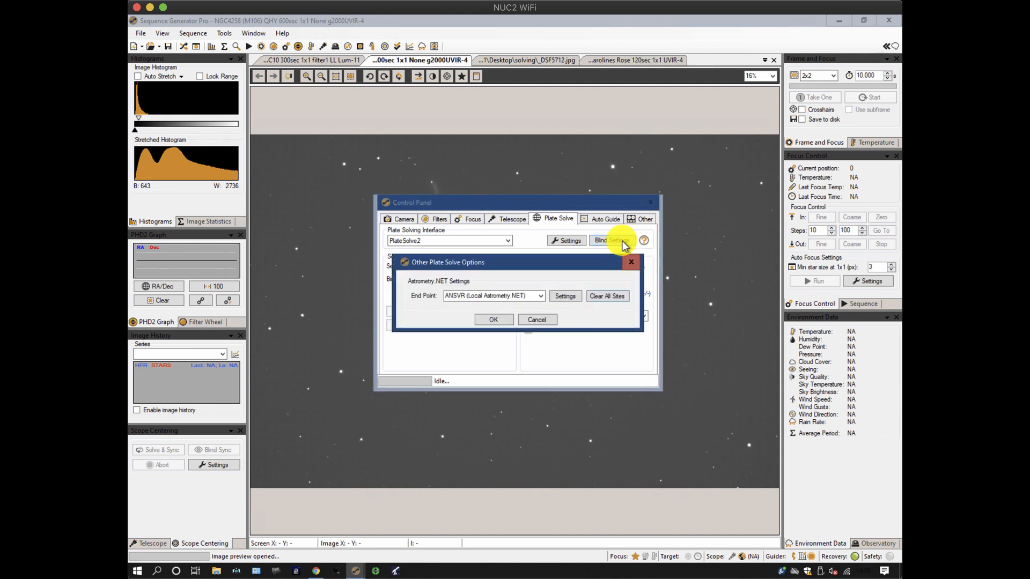
pyautogui.click(539, 296)
pyautogui.click(500, 309)
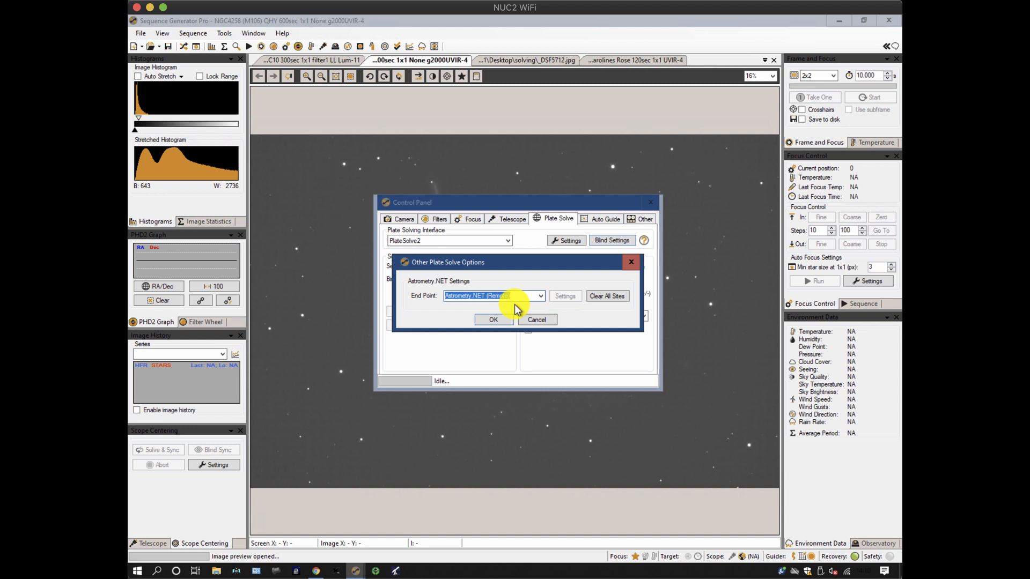
pyautogui.click(539, 296)
pyautogui.click(515, 311)
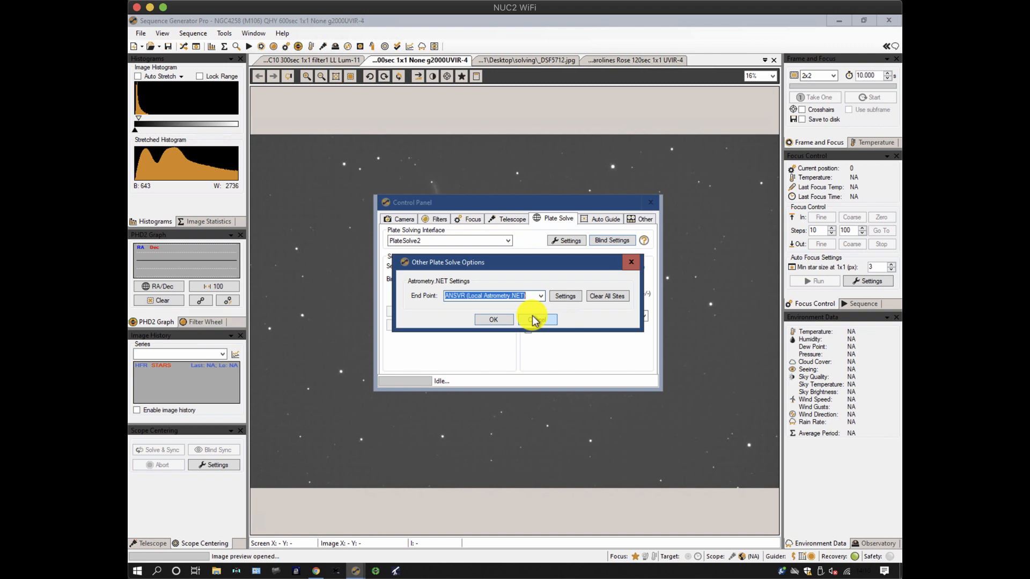
pyautogui.click(493, 319)
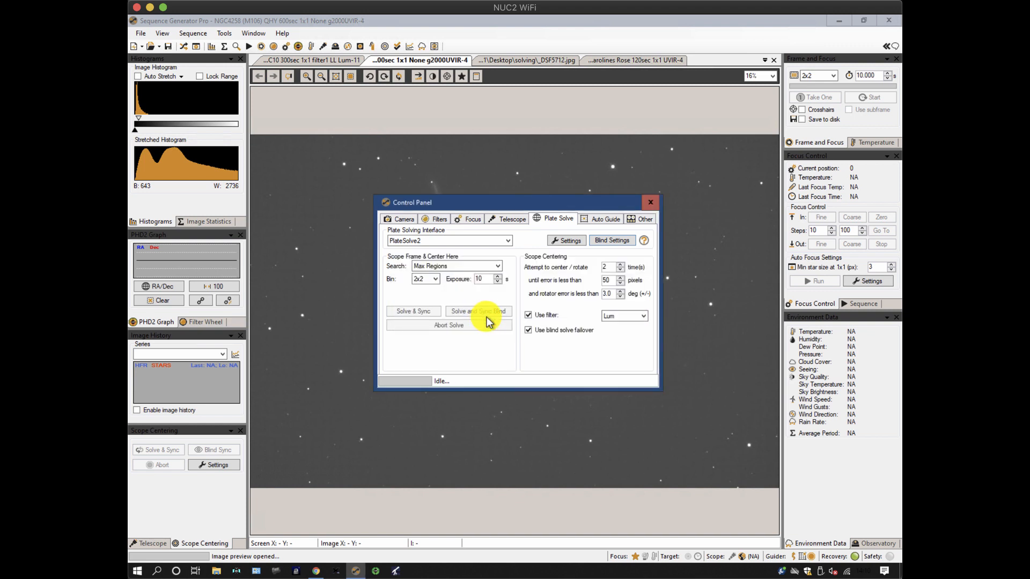
# Step: Launch the PlateSolve2 solver window from its Settings button and reposition it
pyautogui.click(451, 241)
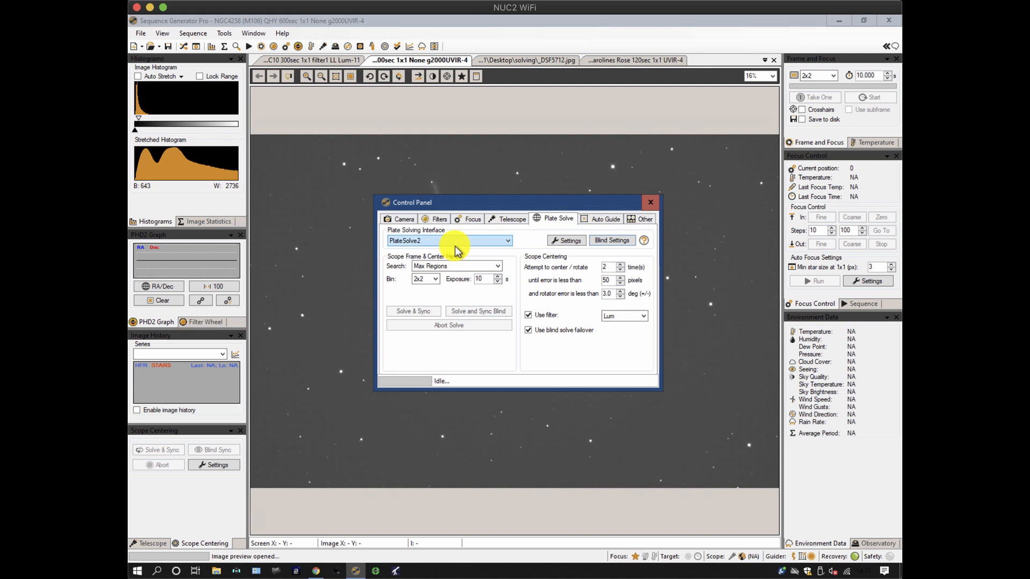
pyautogui.click(564, 240)
pyautogui.moveTo(258, 93); pyautogui.dragTo(272, 211)
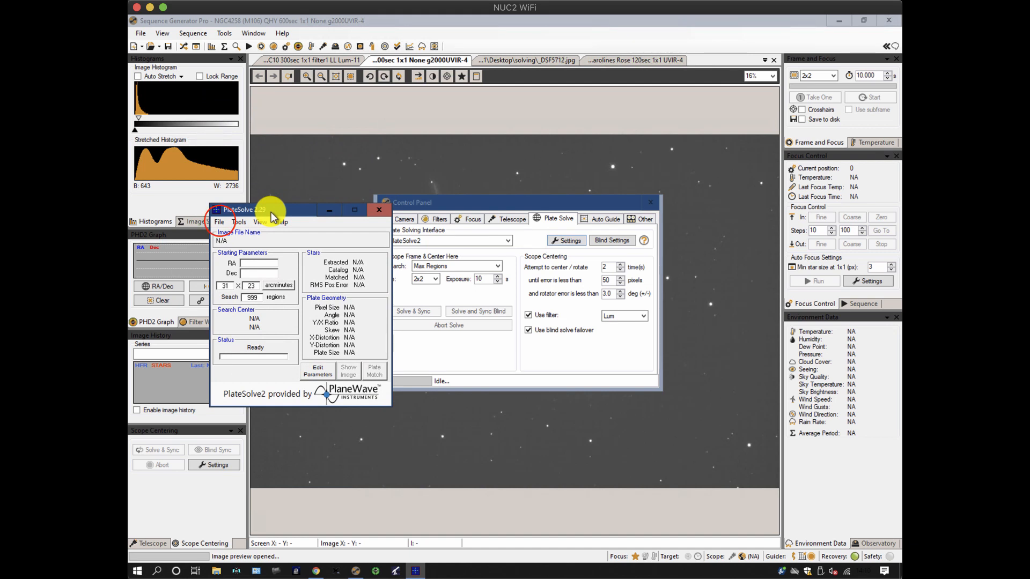
# Step: Check File > Configure Catalog Directories shows APM and UCAC3 both OK, then close it
pyautogui.click(219, 222)
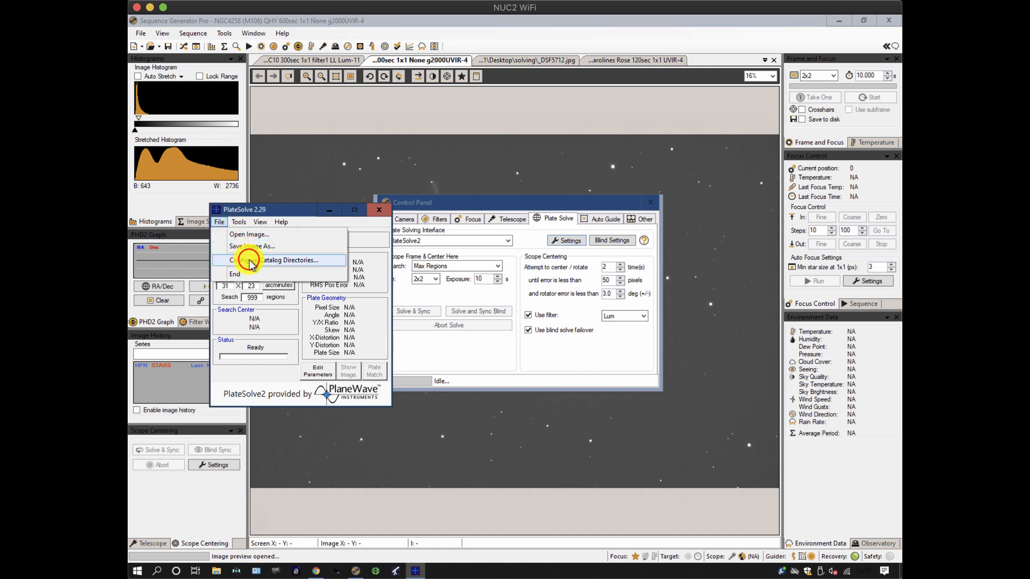
pyautogui.click(274, 259)
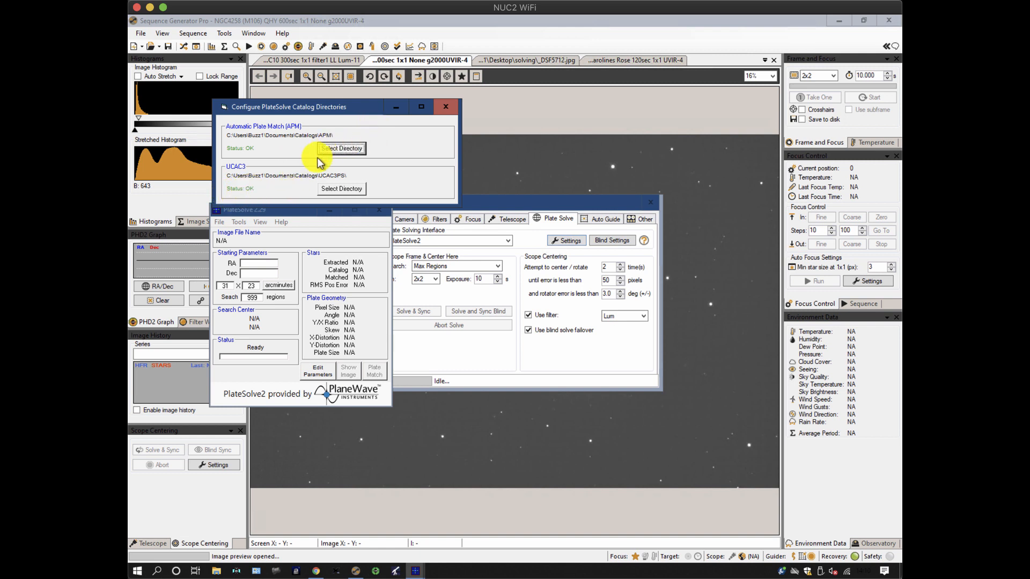
pyautogui.click(444, 106)
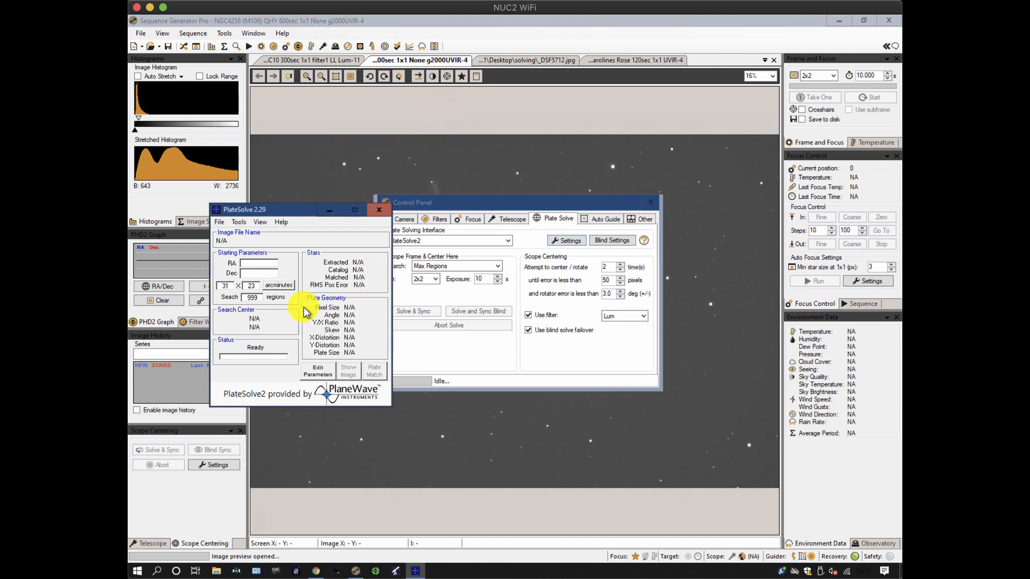
# Step: Review View > Parameters in PlateSolve2, restore defaults and close the parameters window
pyautogui.click(262, 223)
pyautogui.click(282, 245)
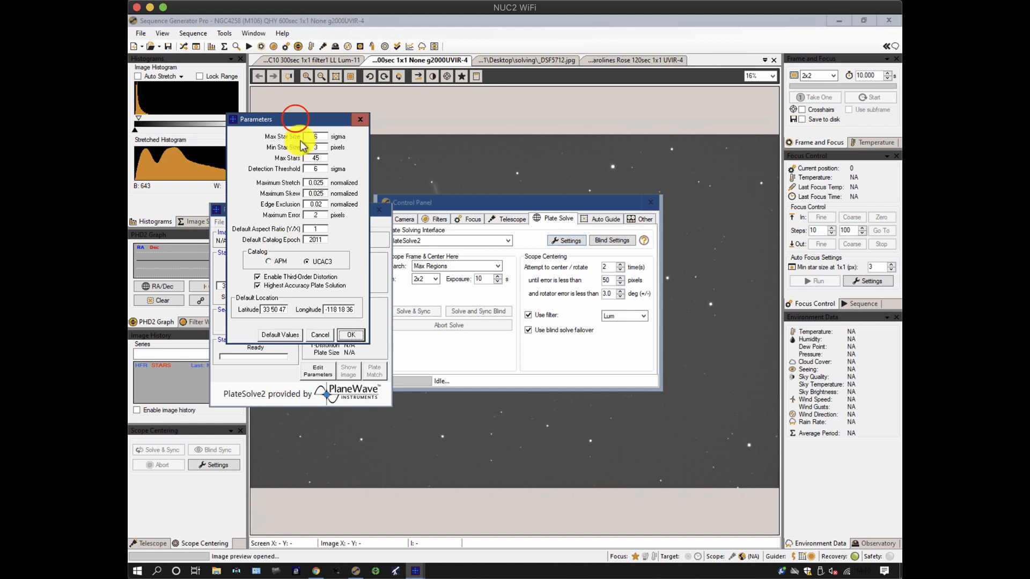
pyautogui.moveTo(296, 119); pyautogui.dragTo(363, 130)
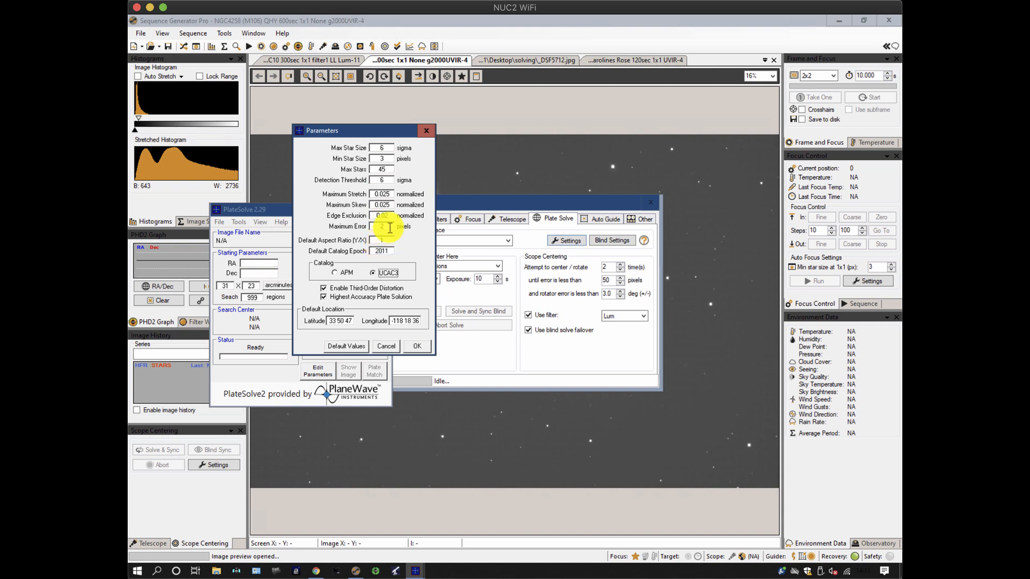
pyautogui.click(348, 348)
pyautogui.click(418, 346)
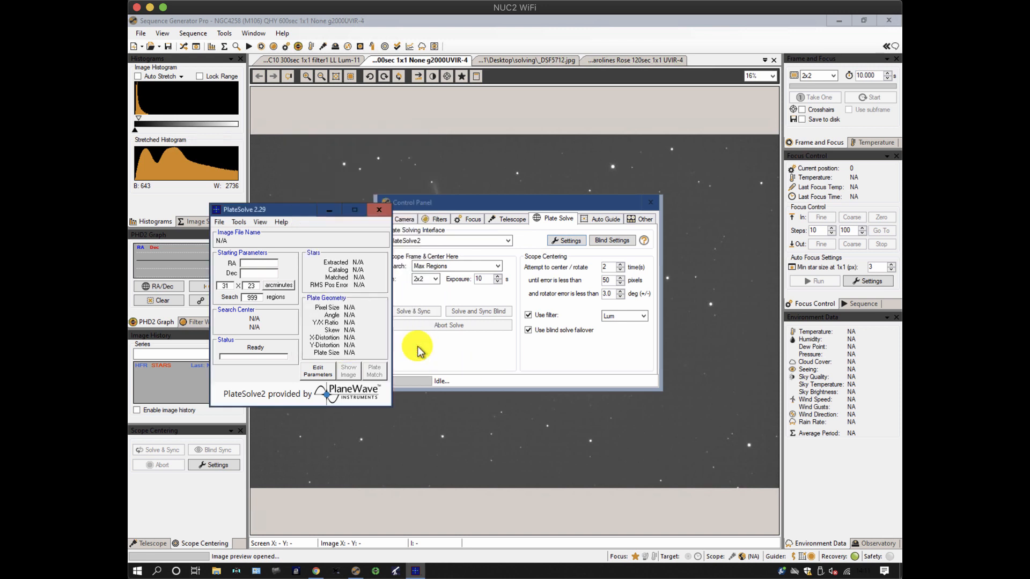
# Step: Reopen the parameters via Edit Parameters, close them, and close PlateSolve2
pyautogui.click(317, 371)
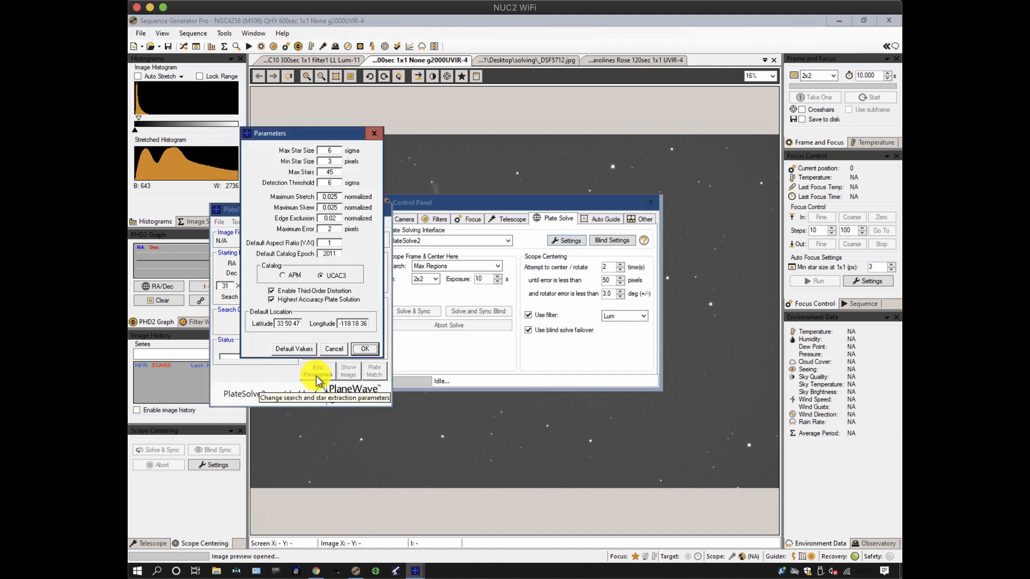
pyautogui.click(364, 348)
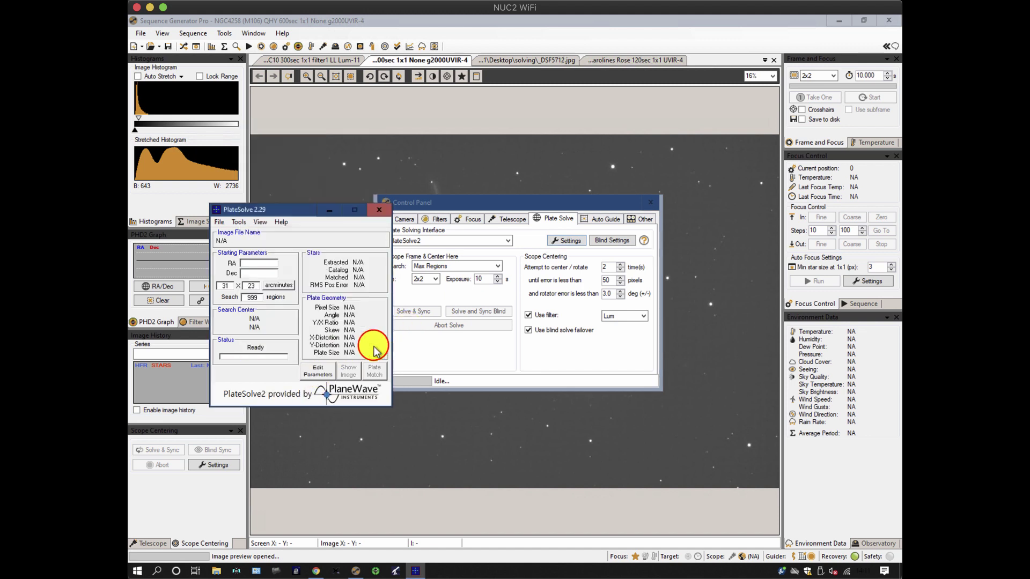
pyautogui.click(379, 210)
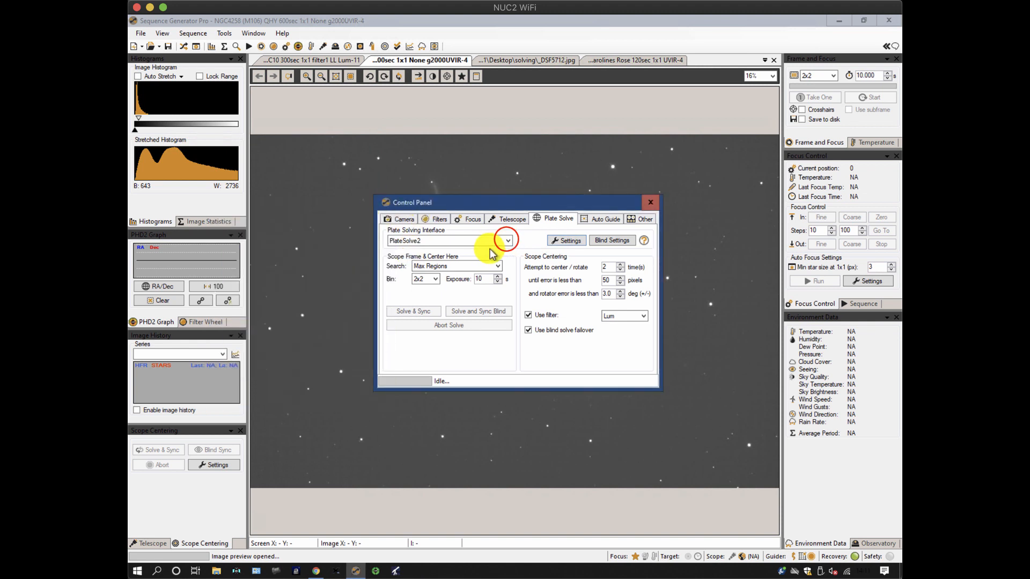
# Step: Make ASTAP the plate solver with the search limited to 400 regions
pyautogui.click(507, 241)
pyautogui.click(405, 278)
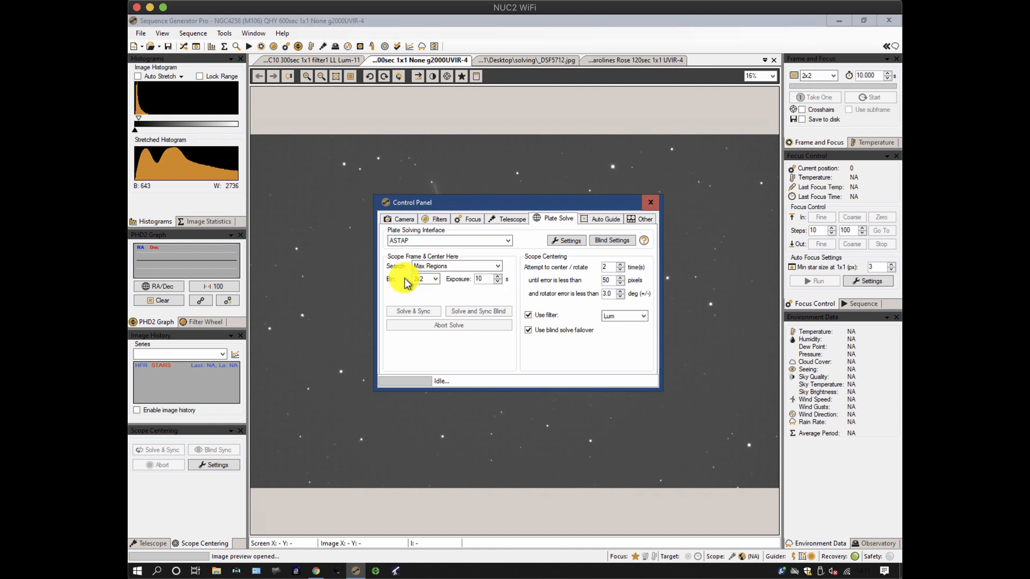
pyautogui.click(497, 267)
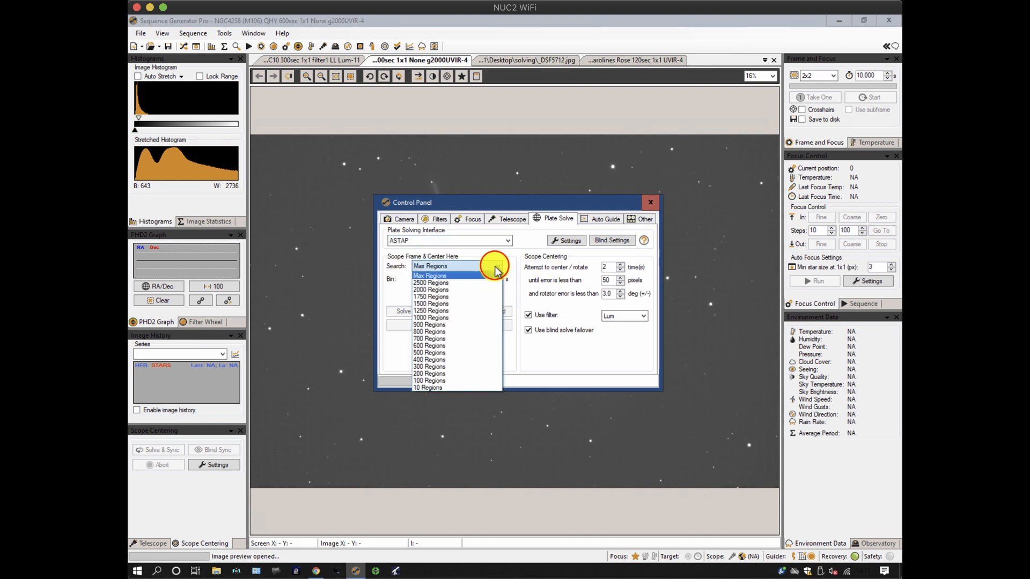
pyautogui.click(497, 266)
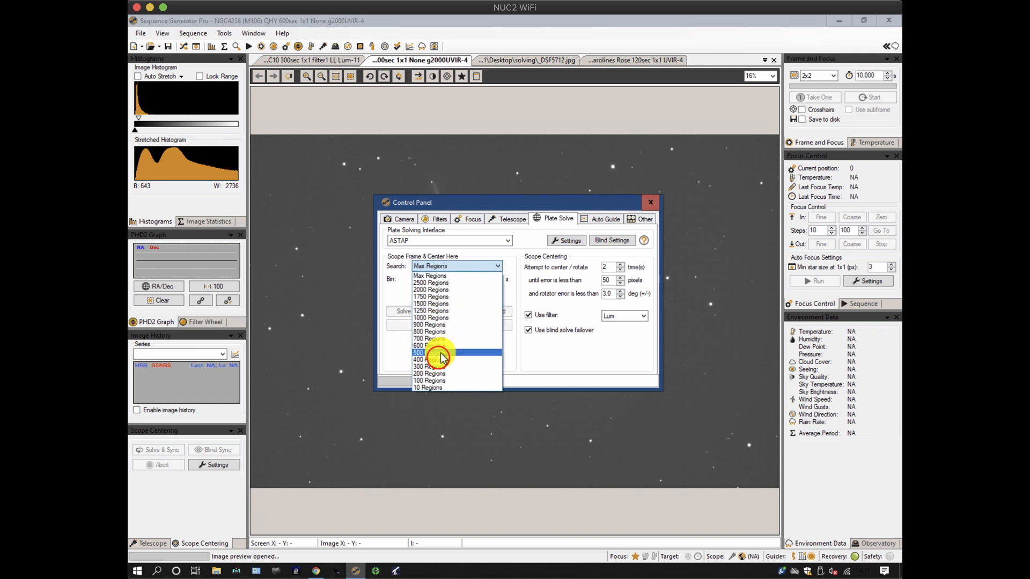
pyautogui.click(439, 360)
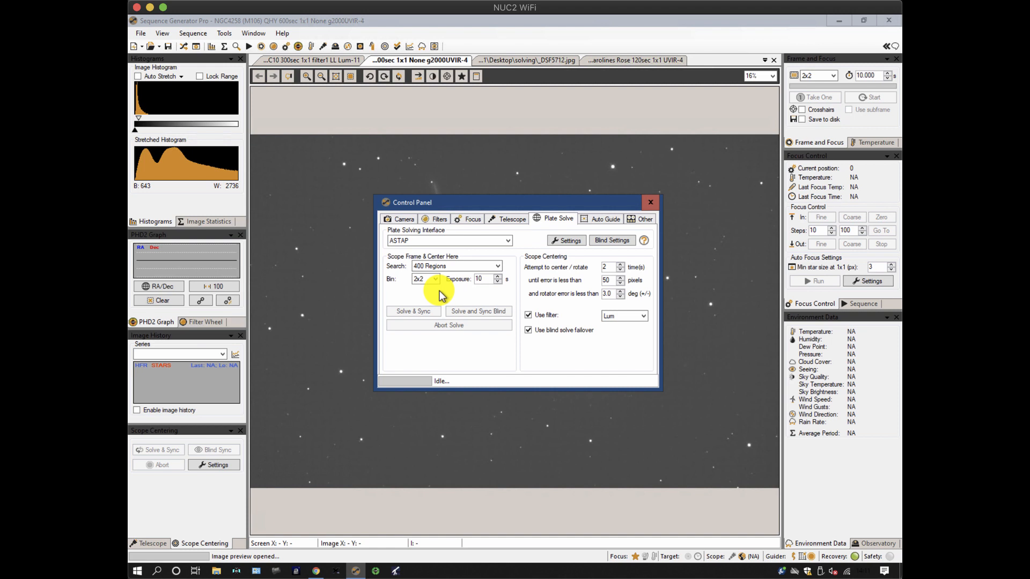
pyautogui.click(570, 241)
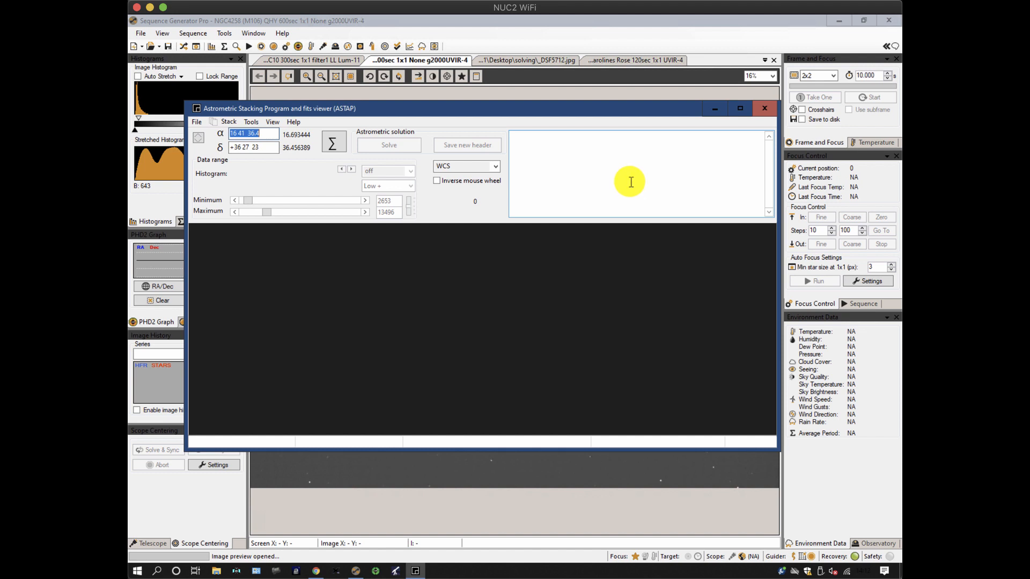
# Step: Open ASTAP's stacking window full screen and inspect the alignment solver's downsample setting
pyautogui.click(332, 145)
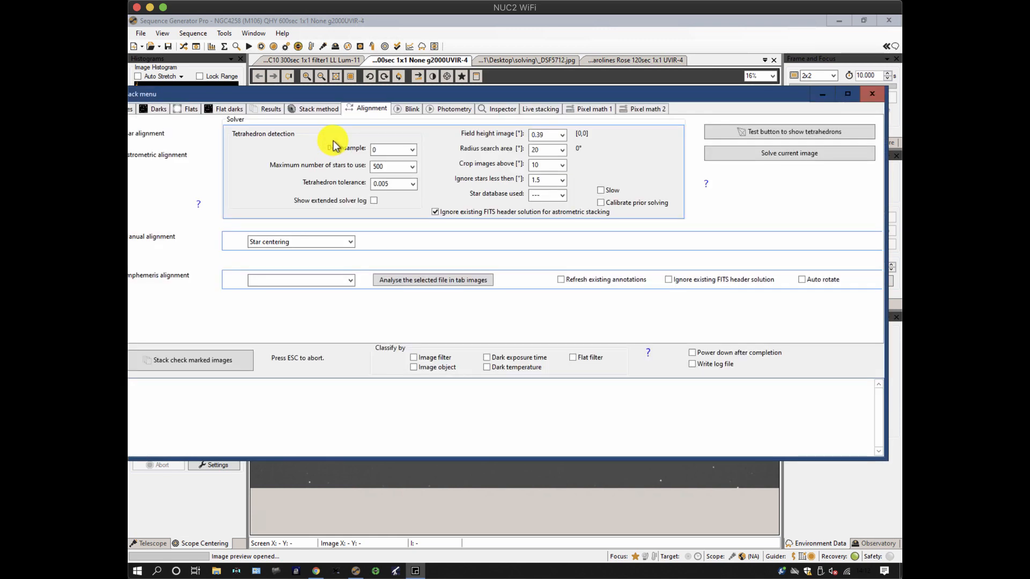
pyautogui.moveTo(208, 95); pyautogui.dragTo(222, 99)
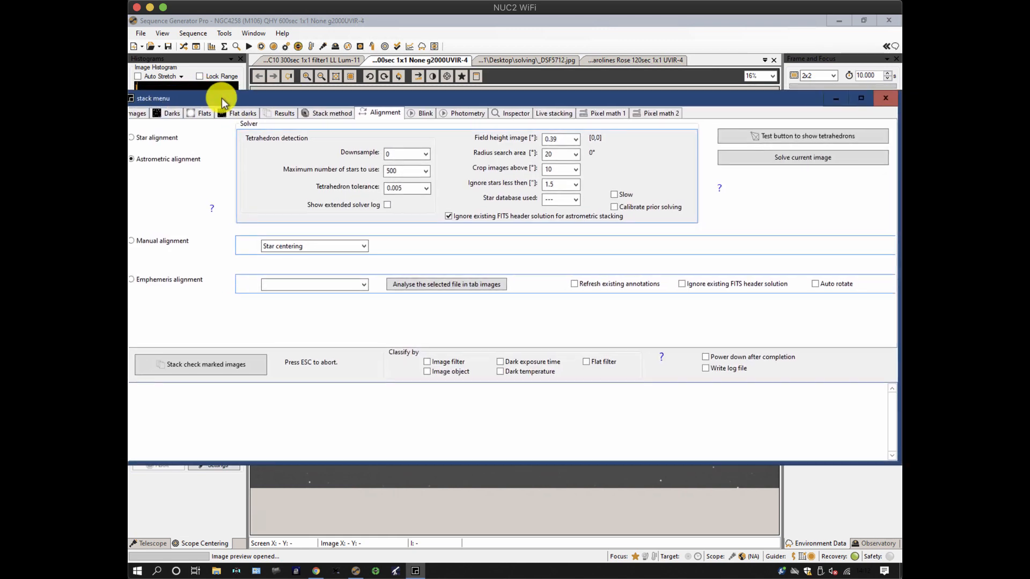
pyautogui.doubleClick(222, 99)
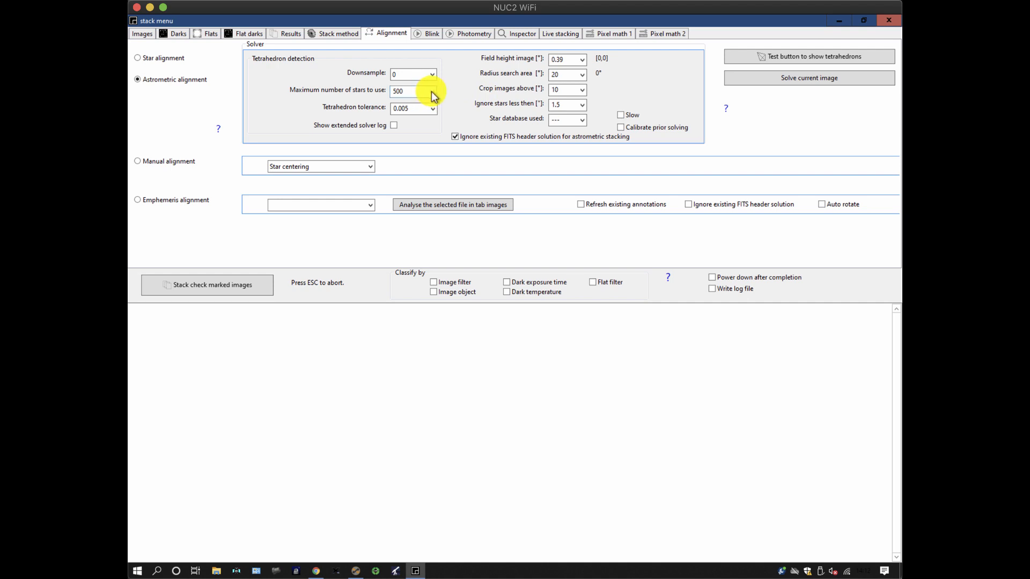
pyautogui.click(411, 74)
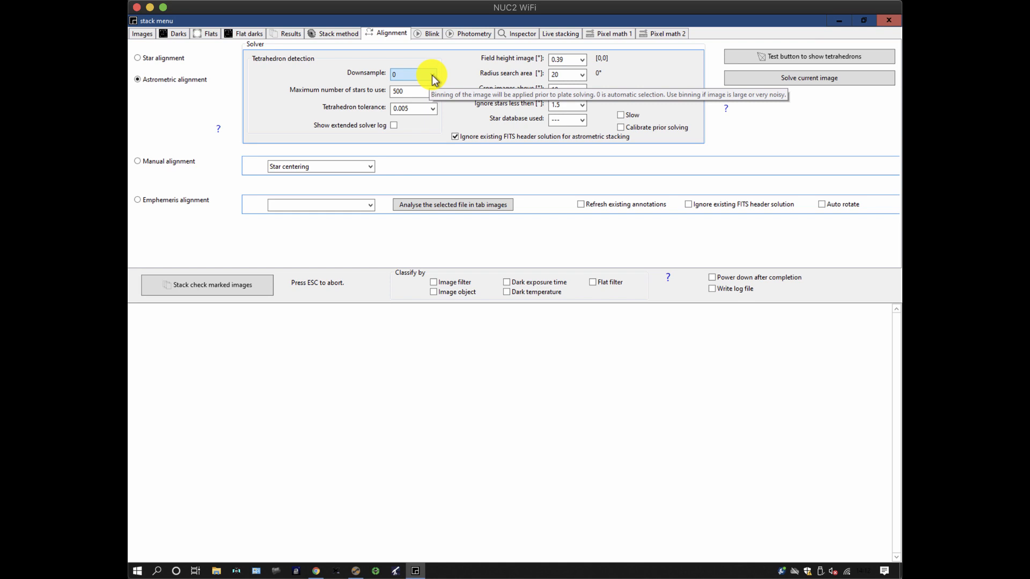
# Step: Close ASTAP and the control panel, then start a plate solve from the galaxy image's context menu
pyautogui.click(891, 22)
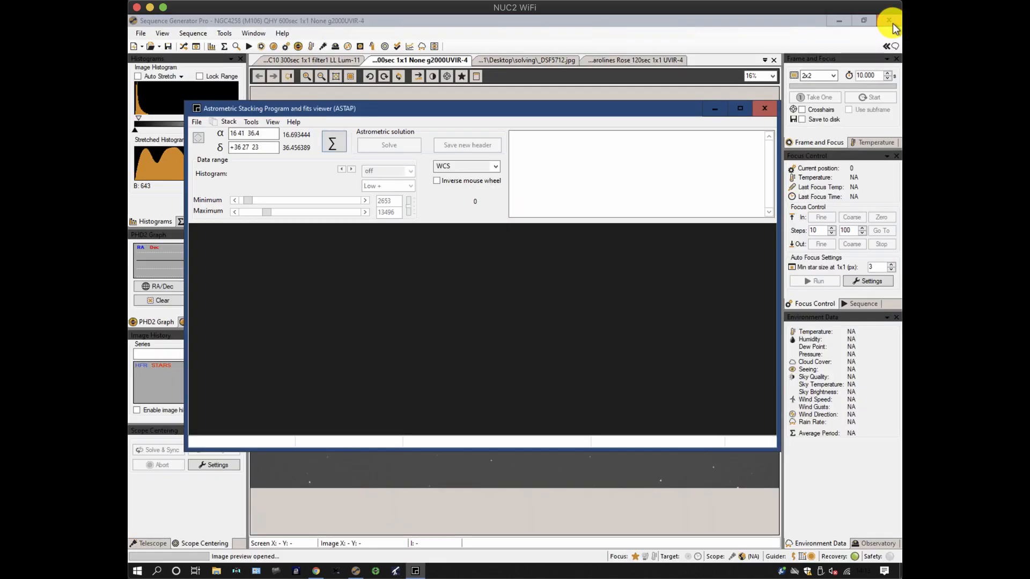
pyautogui.click(765, 108)
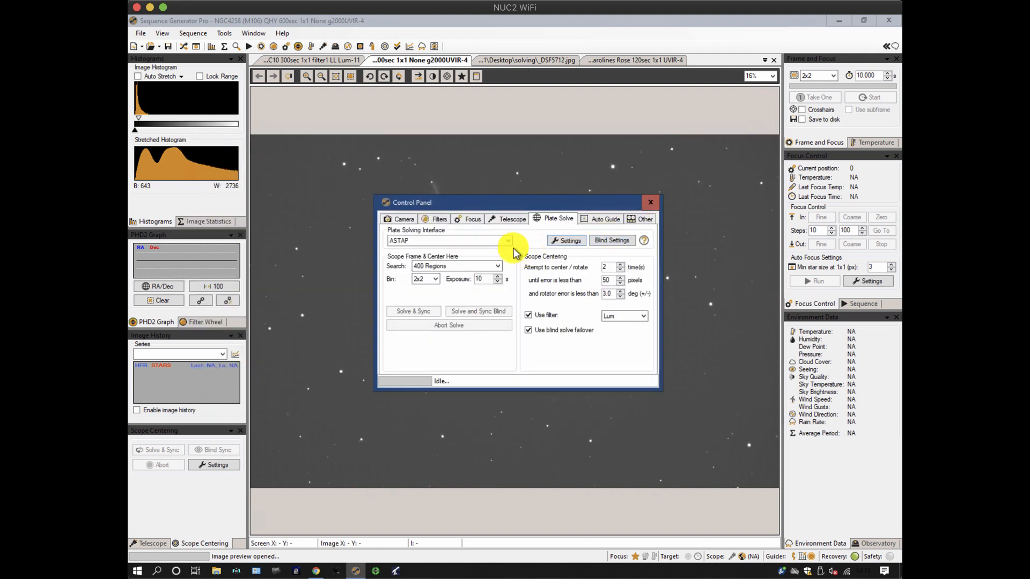
pyautogui.click(650, 202)
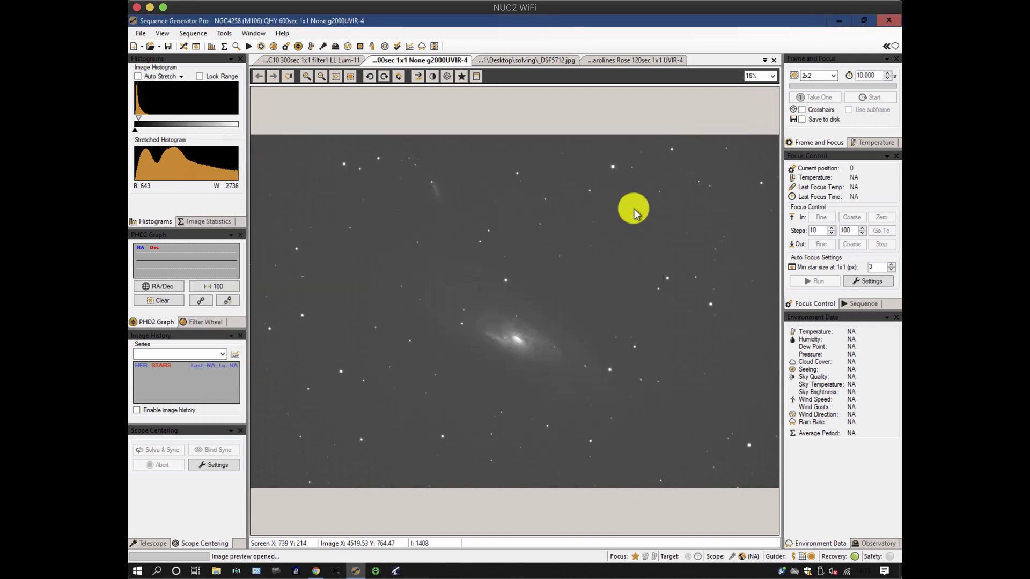
pyautogui.rightClick(416, 260)
pyautogui.click(444, 436)
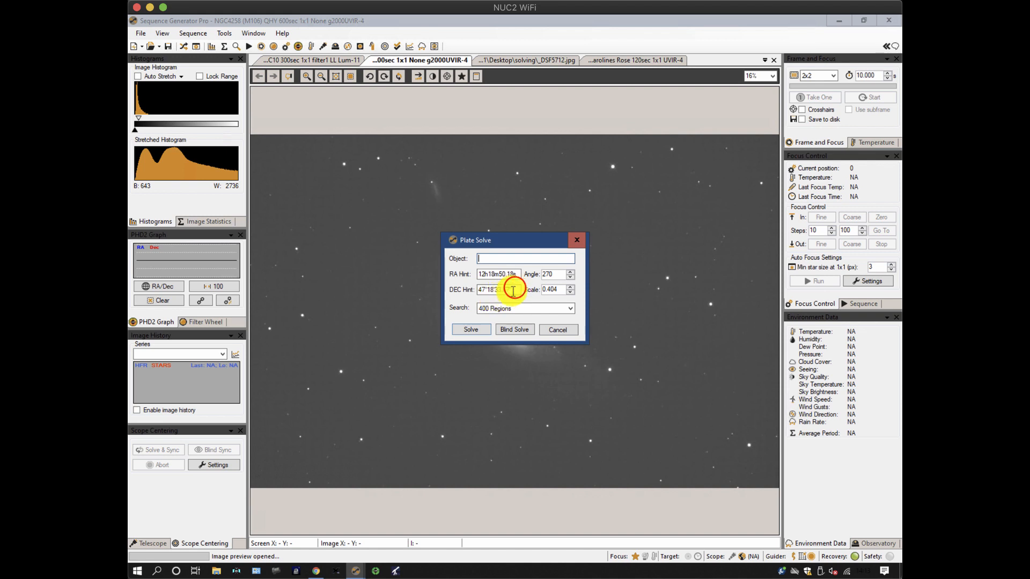
# Step: Enter M106 as the object name, review the RA and DEC hints, and solve the image
pyautogui.moveTo(516, 289); pyautogui.dragTo(465, 288)
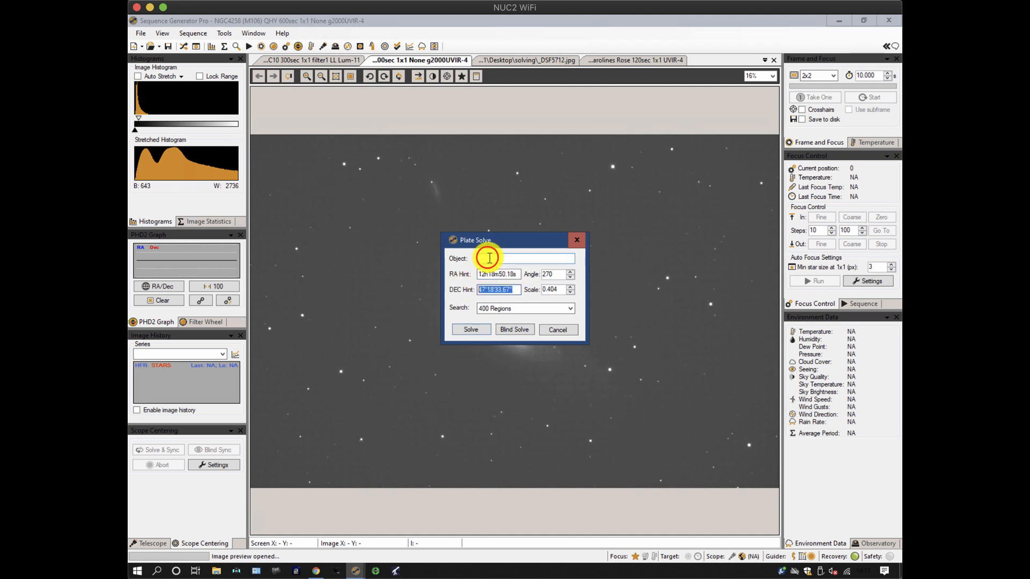
pyautogui.click(488, 258)
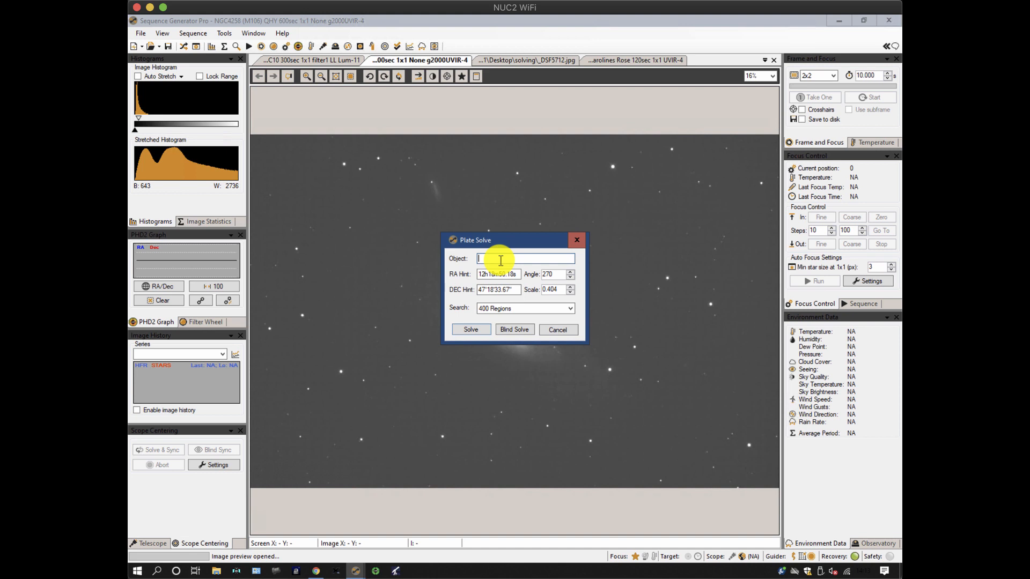
pyautogui.write('M106')
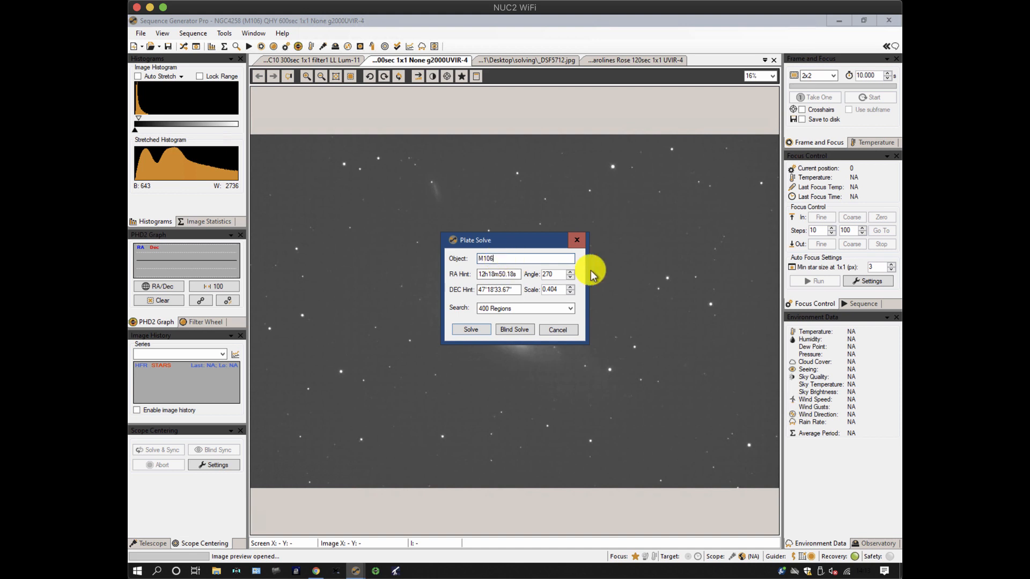
pyautogui.press('Tab')
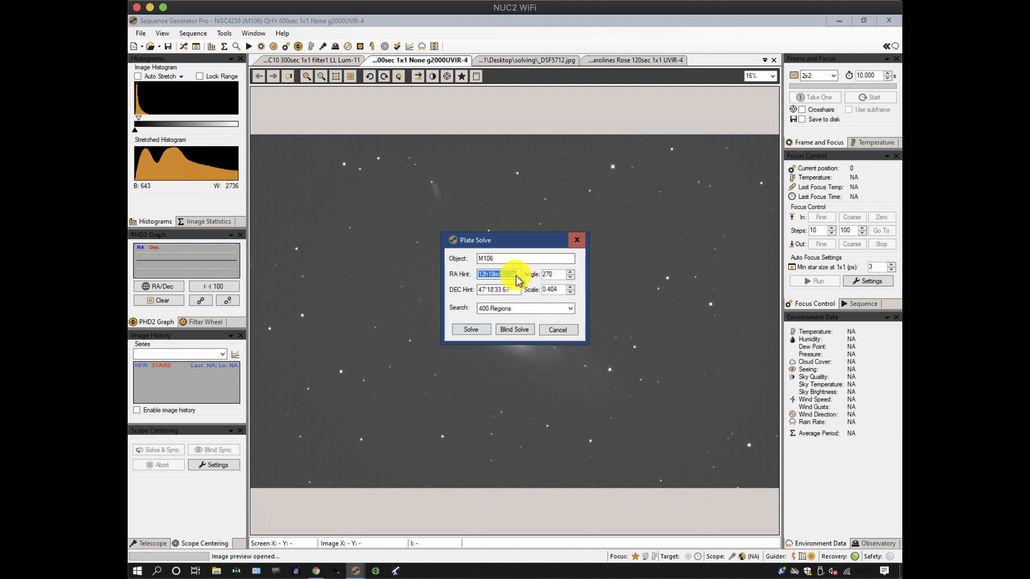
pyautogui.doubleClick(503, 290)
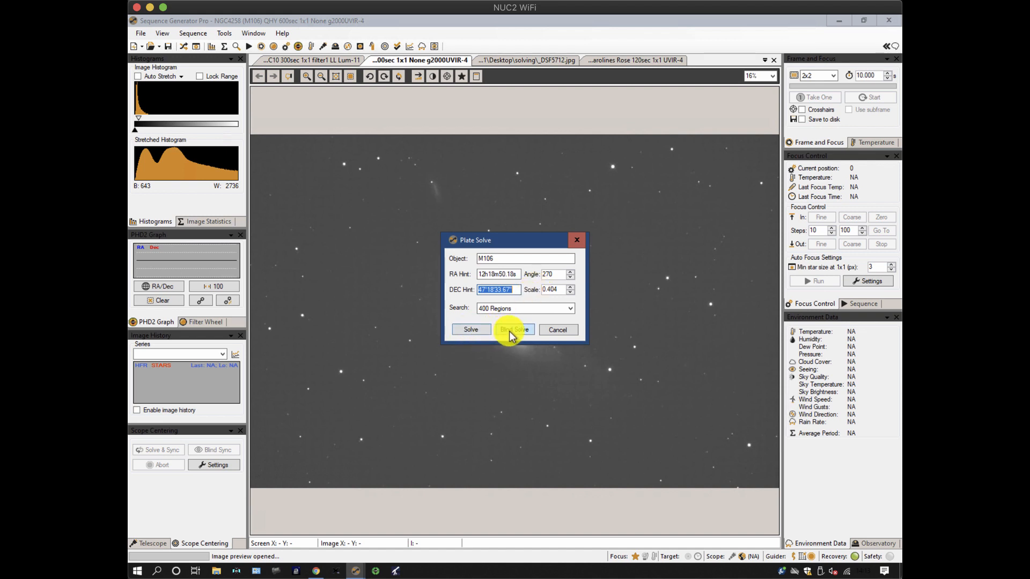
pyautogui.click(467, 332)
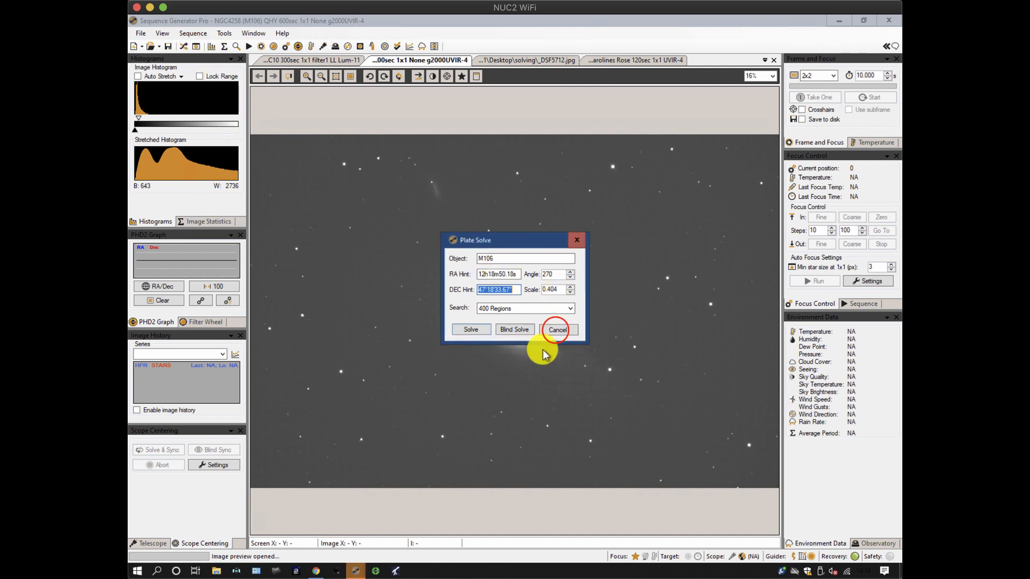
# Step: Cancel the plate solve request and briefly review the camera settings in the Control Panel
pyautogui.click(558, 330)
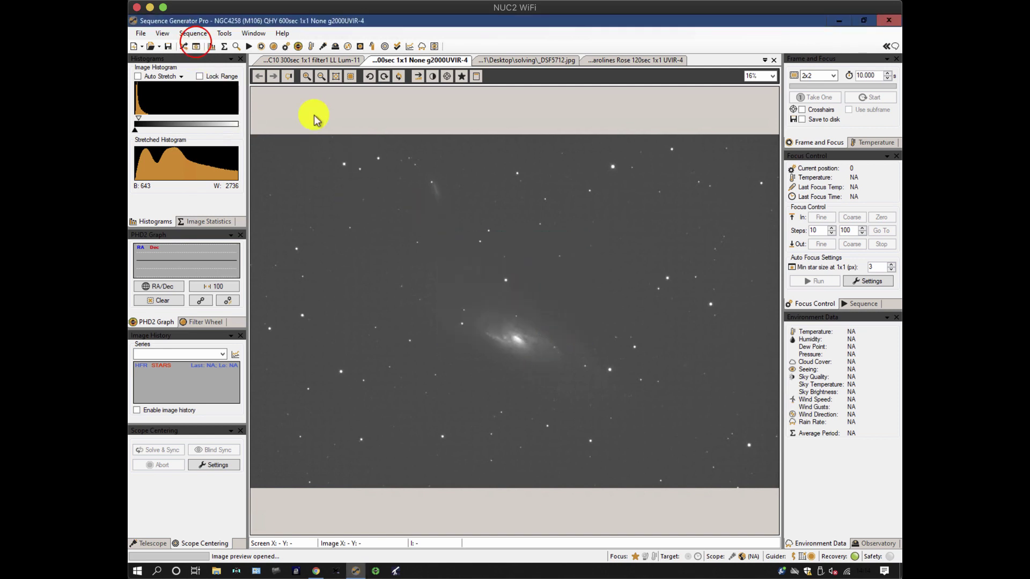
pyautogui.click(197, 44)
pyautogui.click(400, 219)
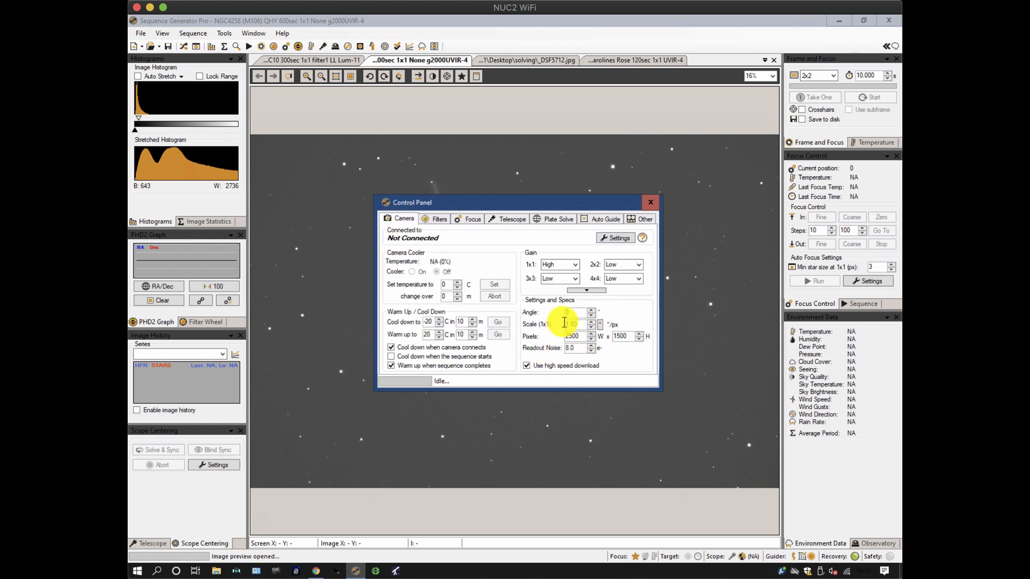
pyautogui.click(650, 203)
# Step: Request a new plate solve of the galaxy image from its context menu
pyautogui.rightClick(386, 212)
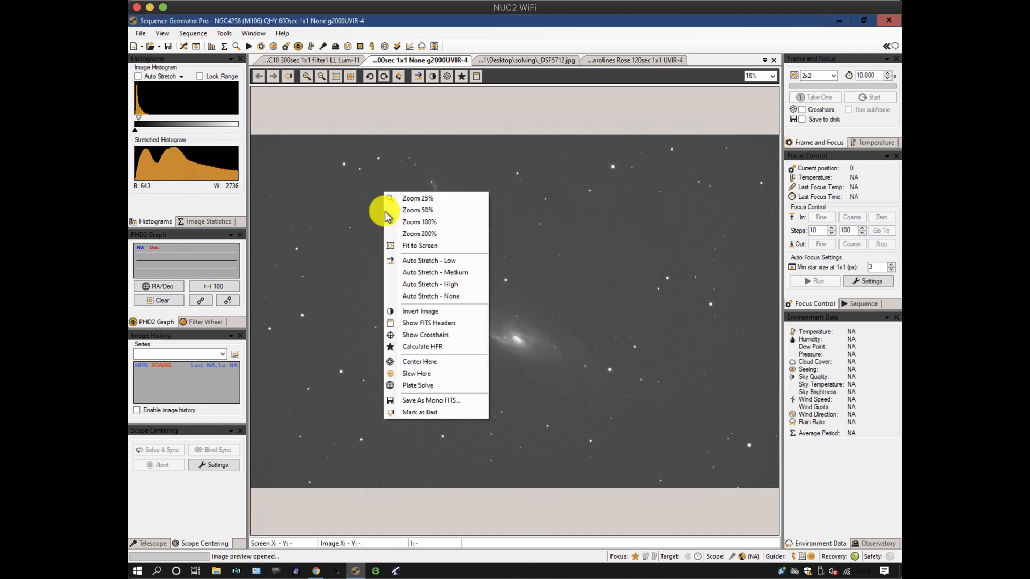
pyautogui.click(418, 385)
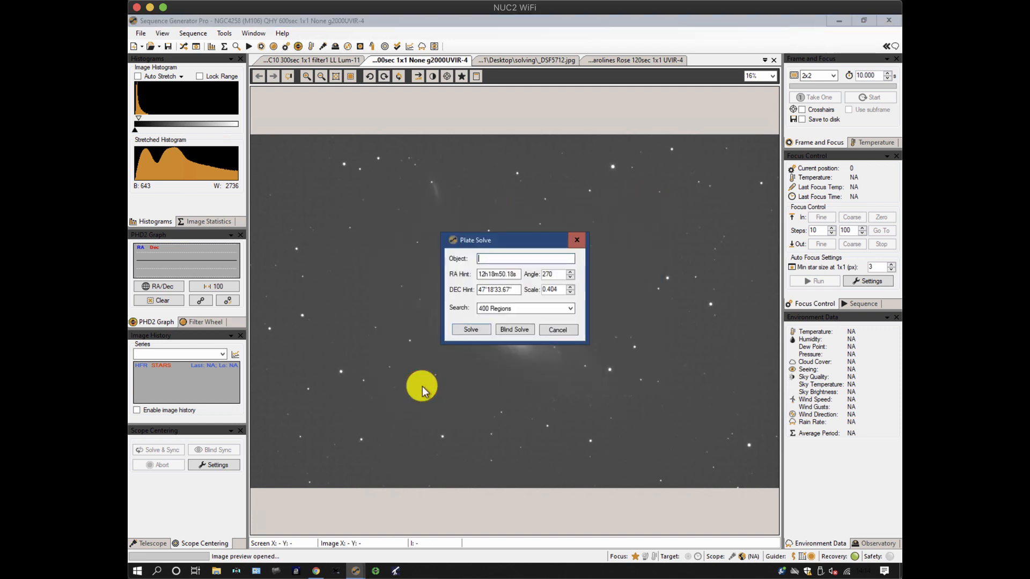
# Step: Solve the galaxy image (RA 12:18:45, Dec 47°18′, confidence 100) and move the results aside
pyautogui.click(474, 330)
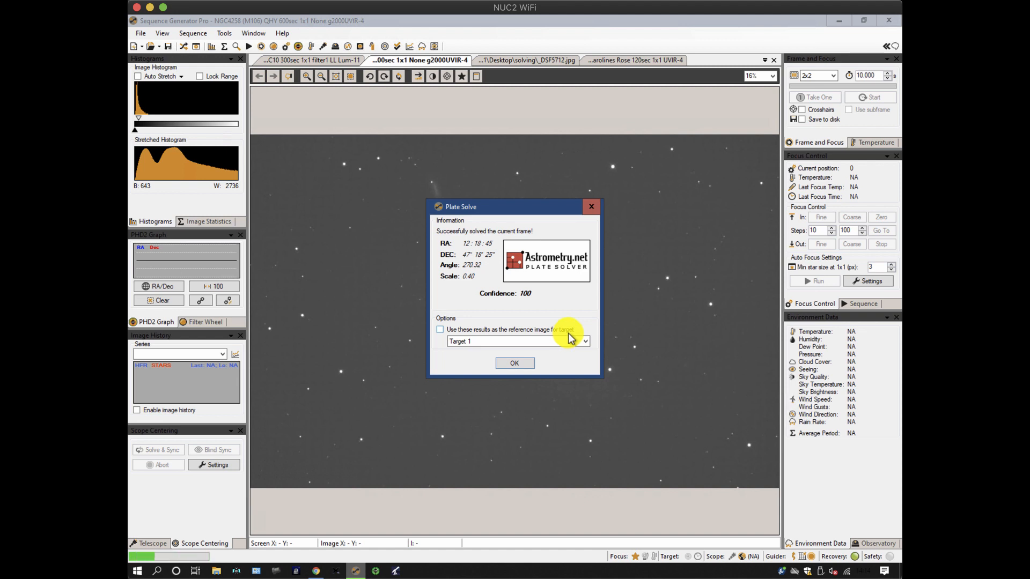
pyautogui.moveTo(499, 207); pyautogui.dragTo(696, 323)
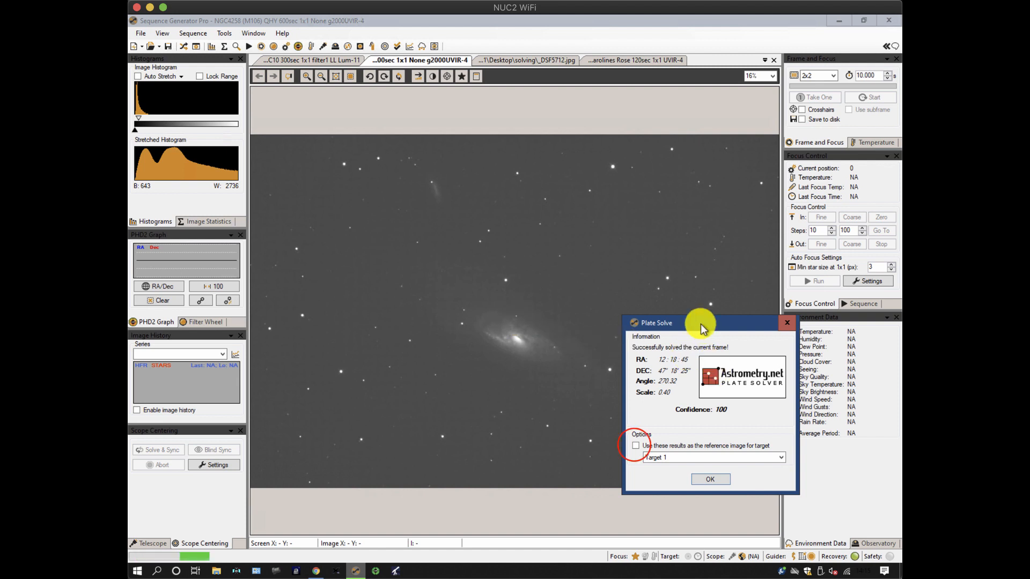
# Step: Use the solve results as the reference image for Target 1 and confirm
pyautogui.click(636, 446)
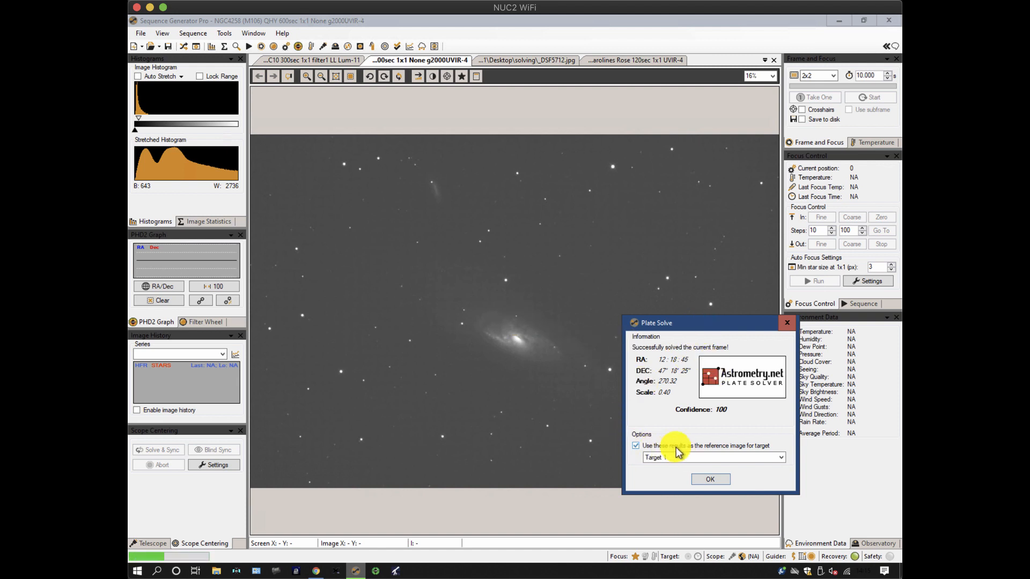
pyautogui.click(710, 479)
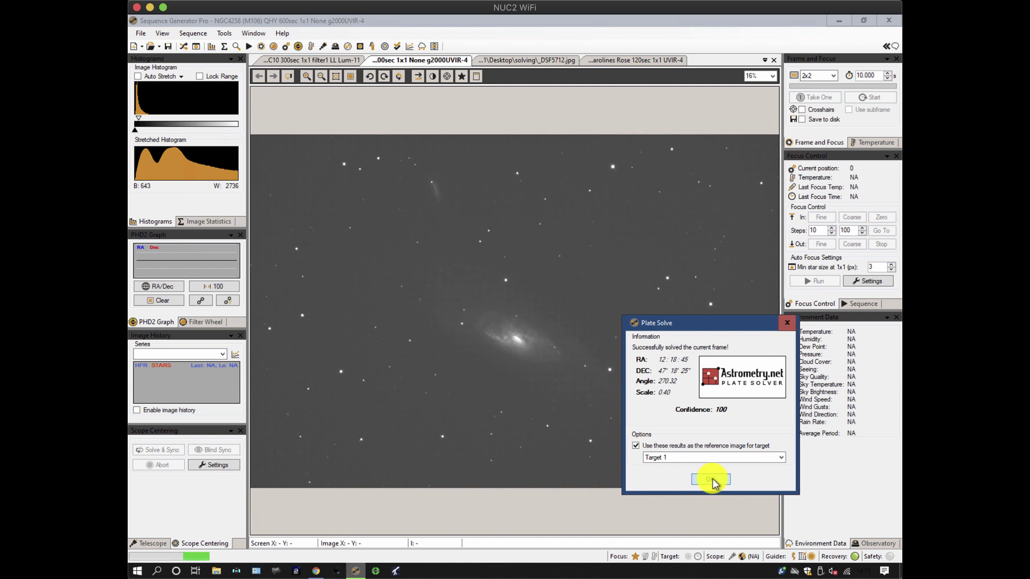
pyautogui.click(780, 458)
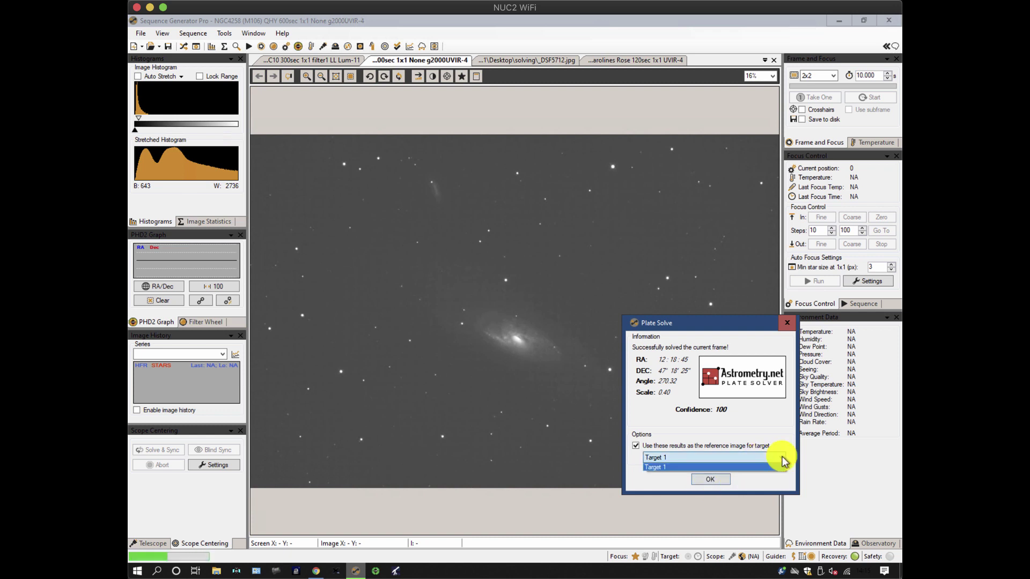
pyautogui.click(715, 483)
pyautogui.click(713, 481)
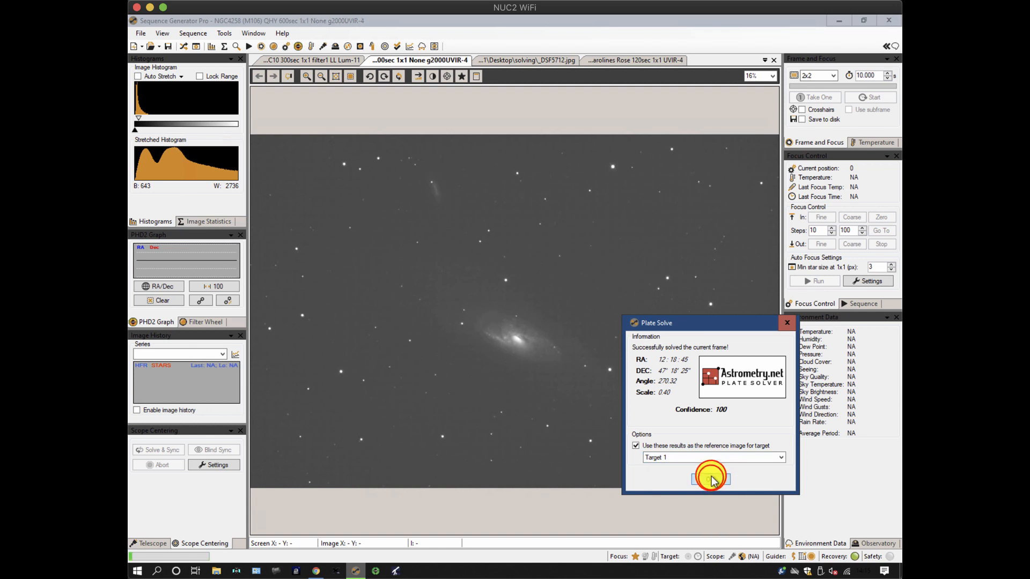
pyautogui.click(713, 481)
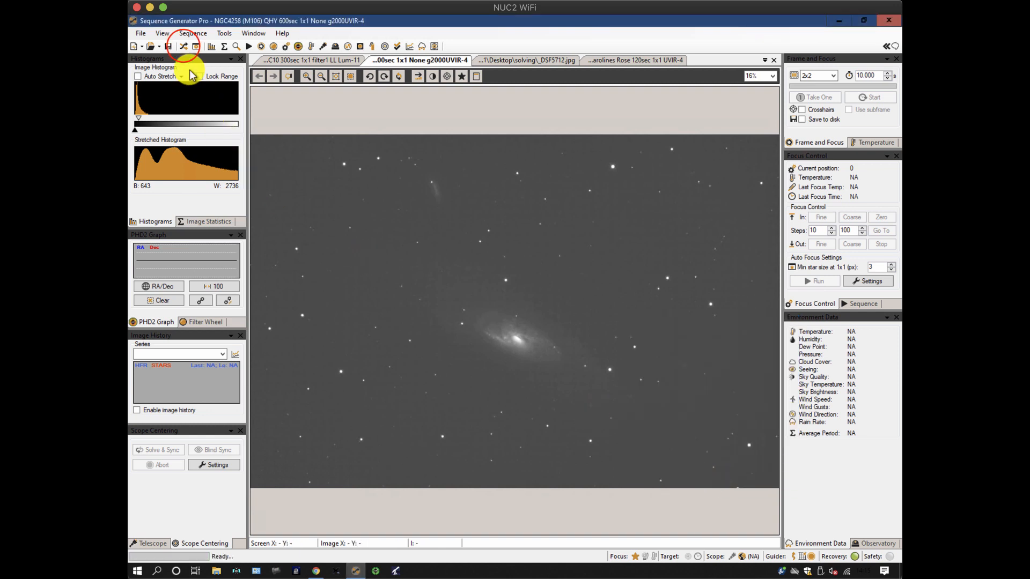
pyautogui.click(184, 47)
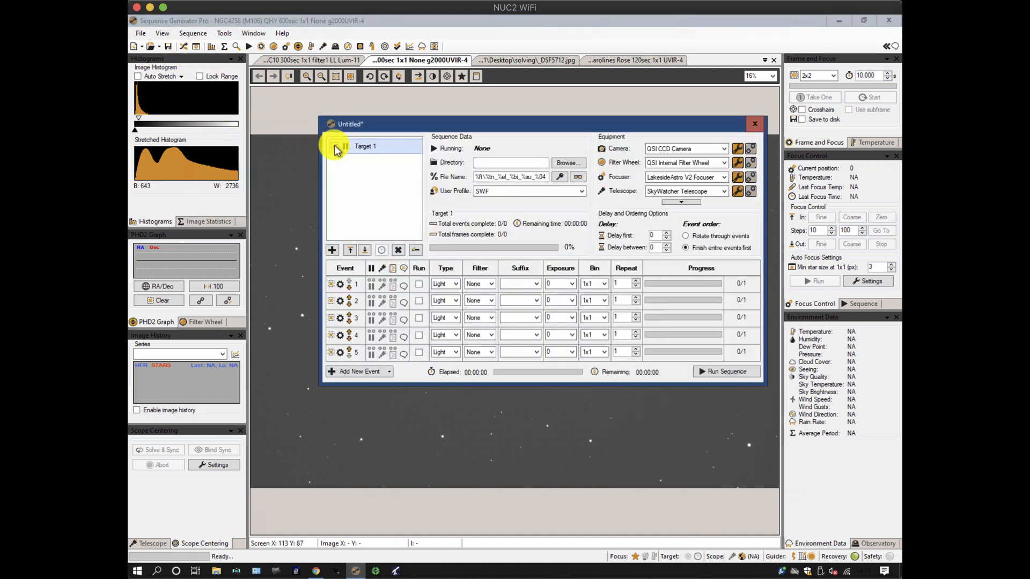
pyautogui.click(413, 147)
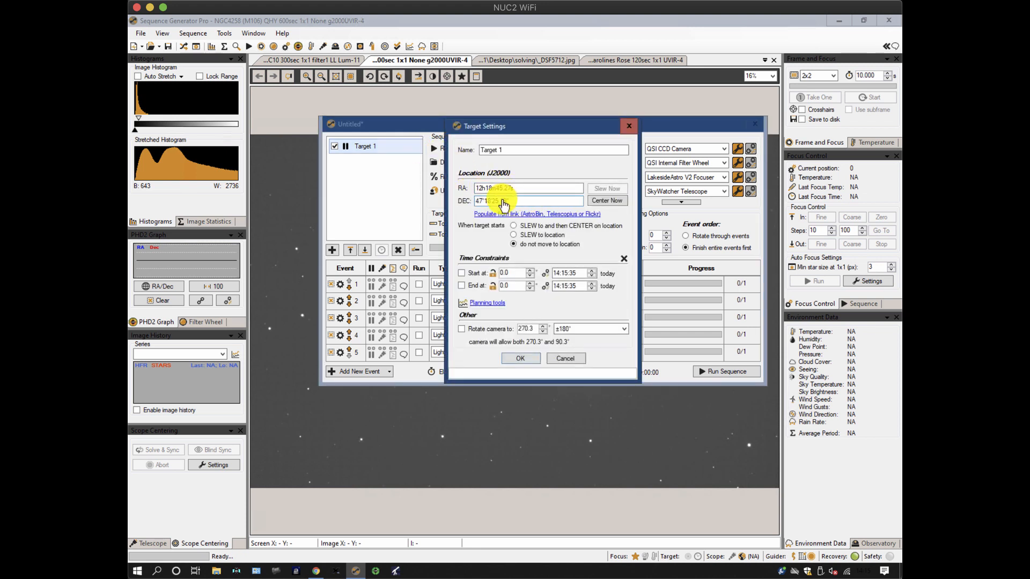
pyautogui.click(565, 359)
pyautogui.click(755, 124)
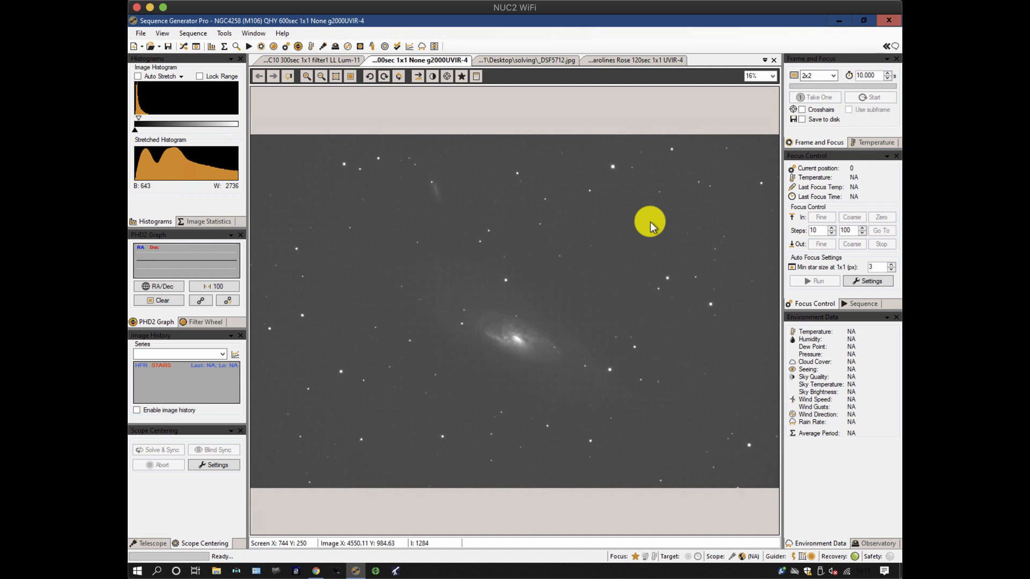
pyautogui.click(318, 60)
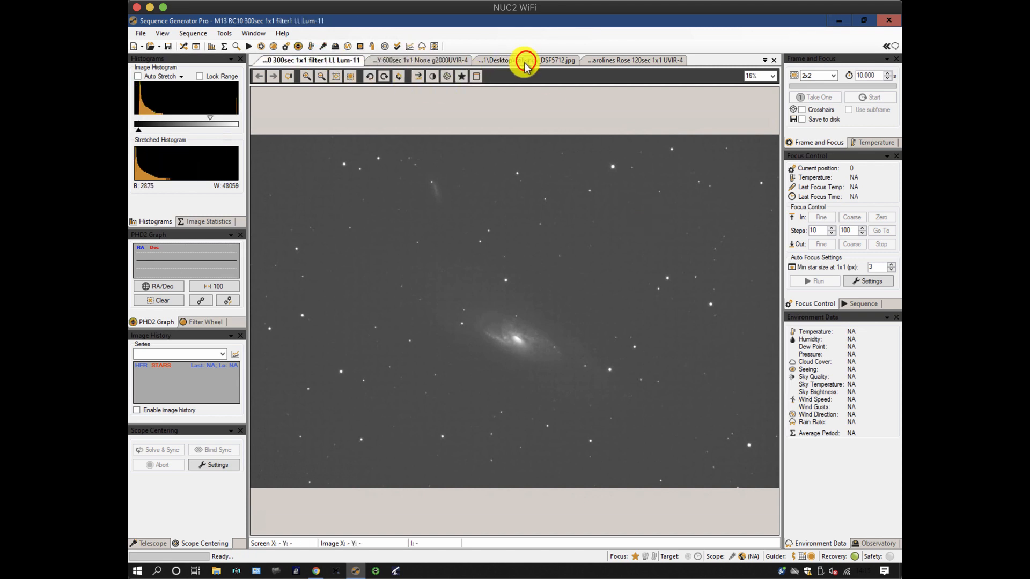
pyautogui.click(525, 62)
pyautogui.click(636, 61)
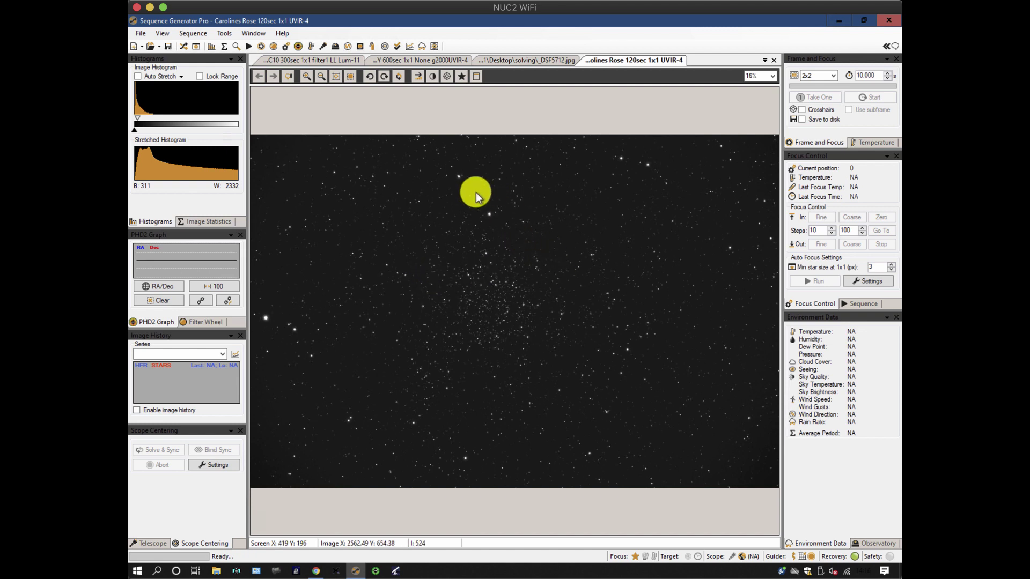
pyautogui.click(415, 59)
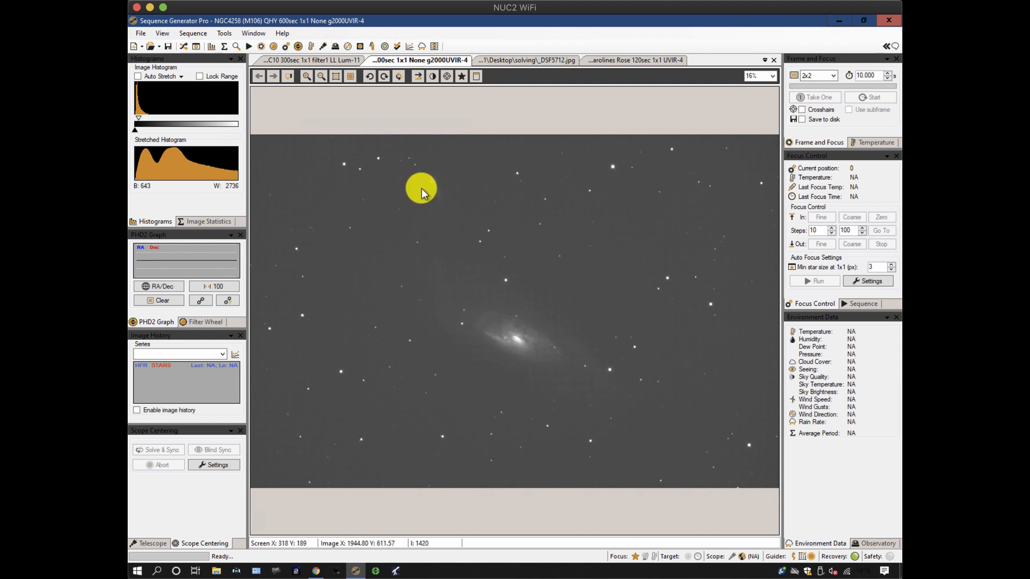
pyautogui.click(476, 75)
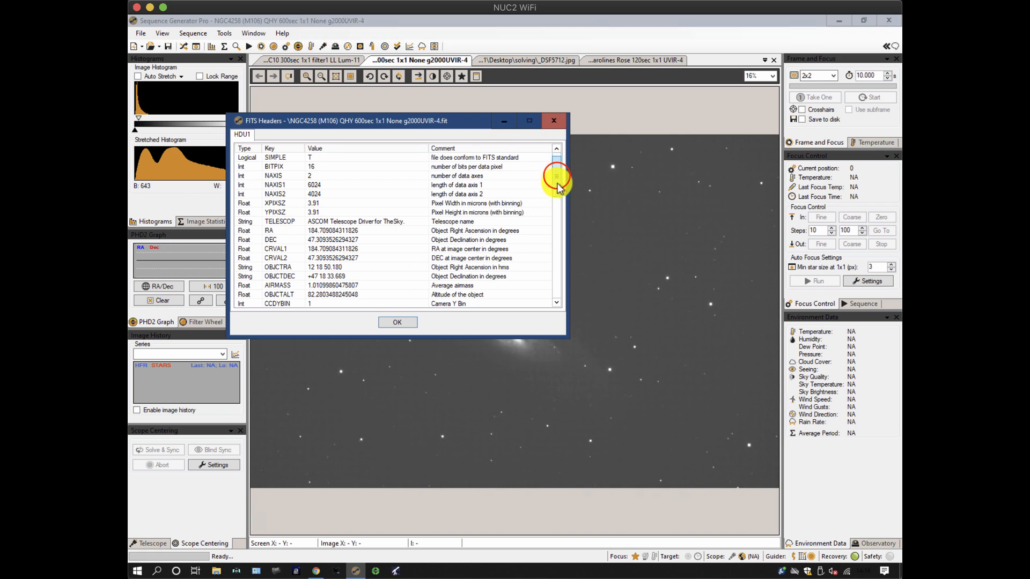
pyautogui.moveTo(557, 175)
pyautogui.mouseDown()
pyautogui.moveTo(558, 256)
pyautogui.moveTo(558, 160)
pyautogui.mouseUp()
pyautogui.click(554, 120)
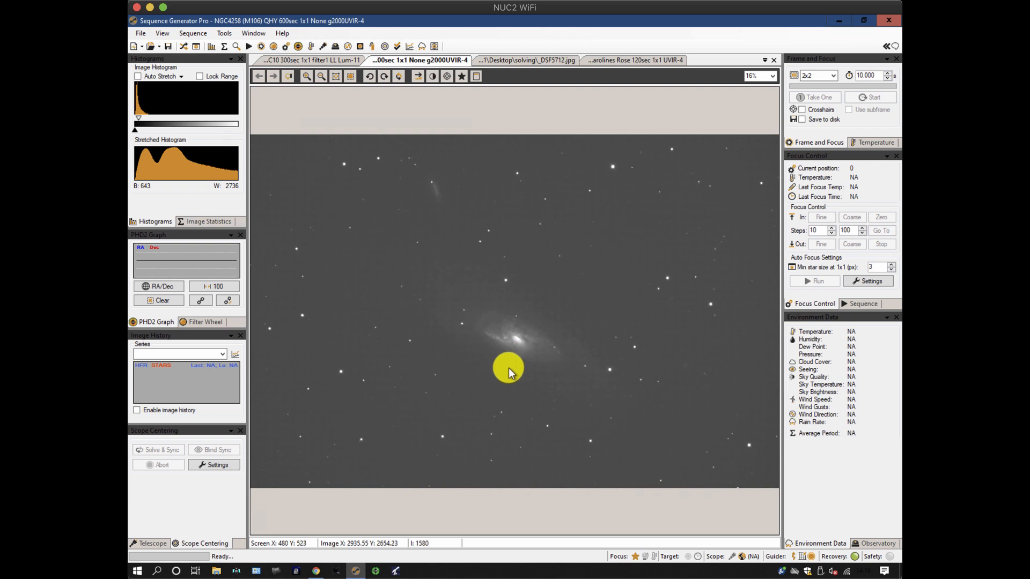
# Step: Show the M13 cluster image, auto-stretch it, raise the black point, then reset the stretch
pyautogui.click(314, 61)
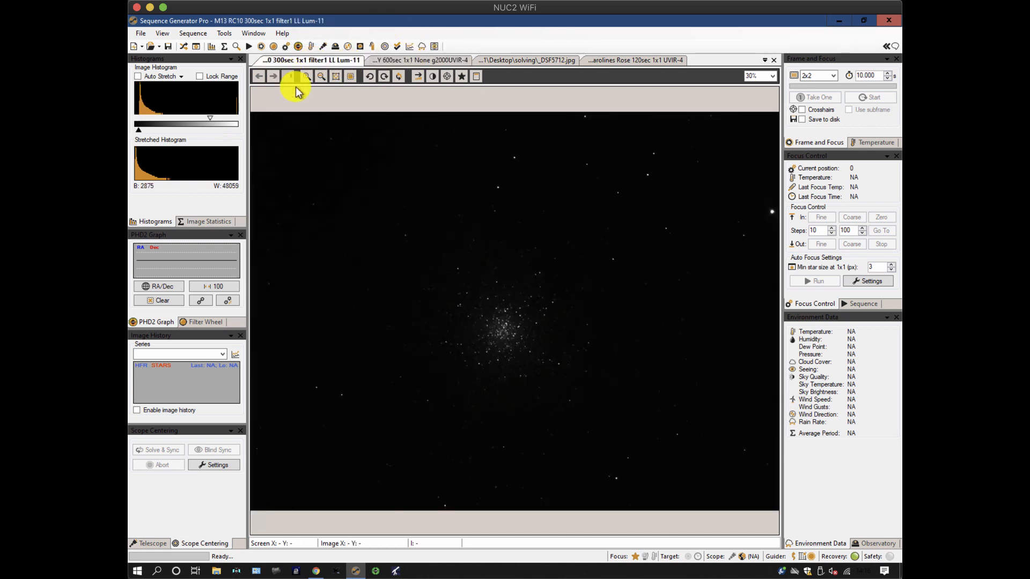
pyautogui.click(419, 79)
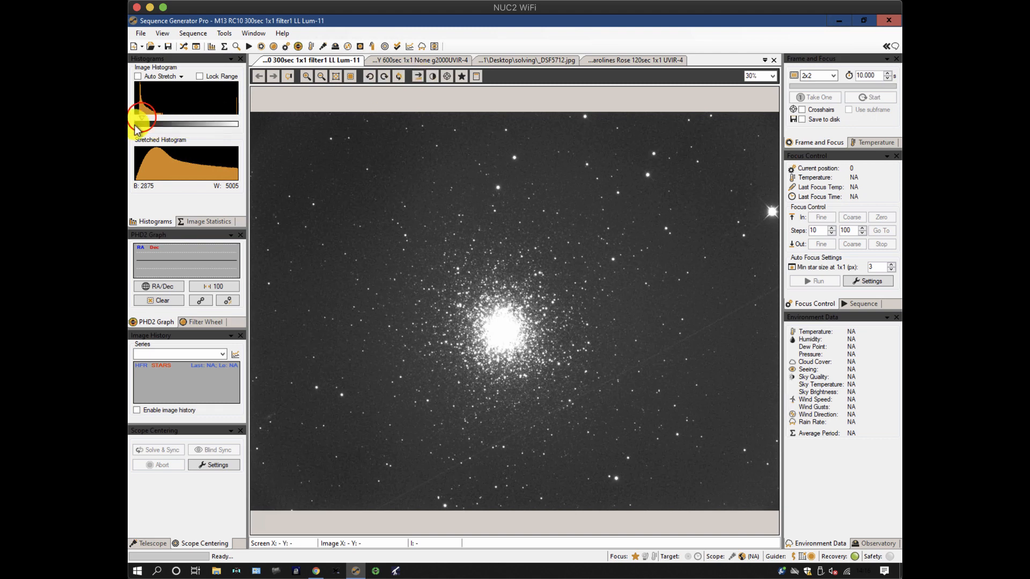
pyautogui.moveTo(139, 125); pyautogui.dragTo(192, 122)
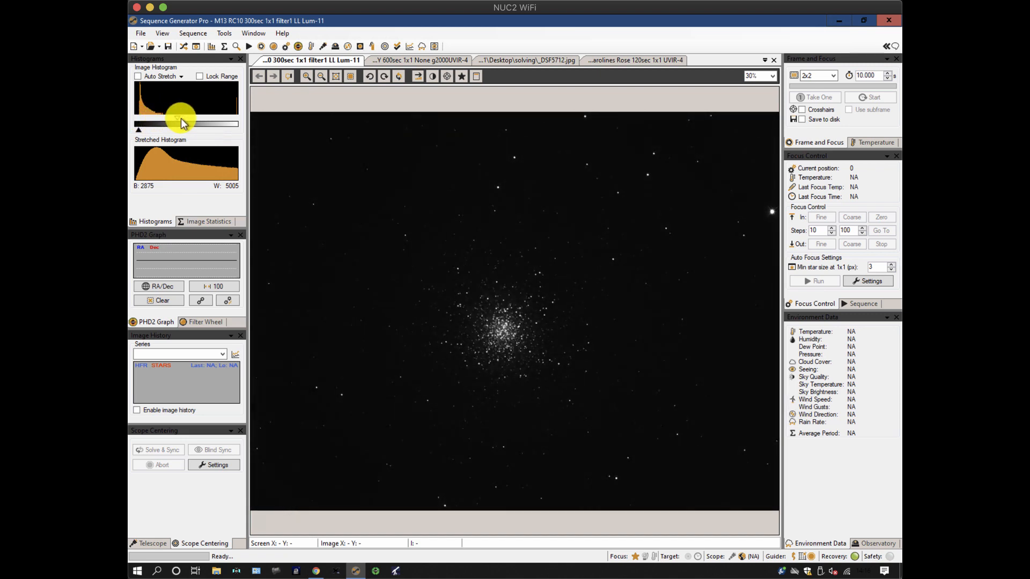
pyautogui.click(195, 118)
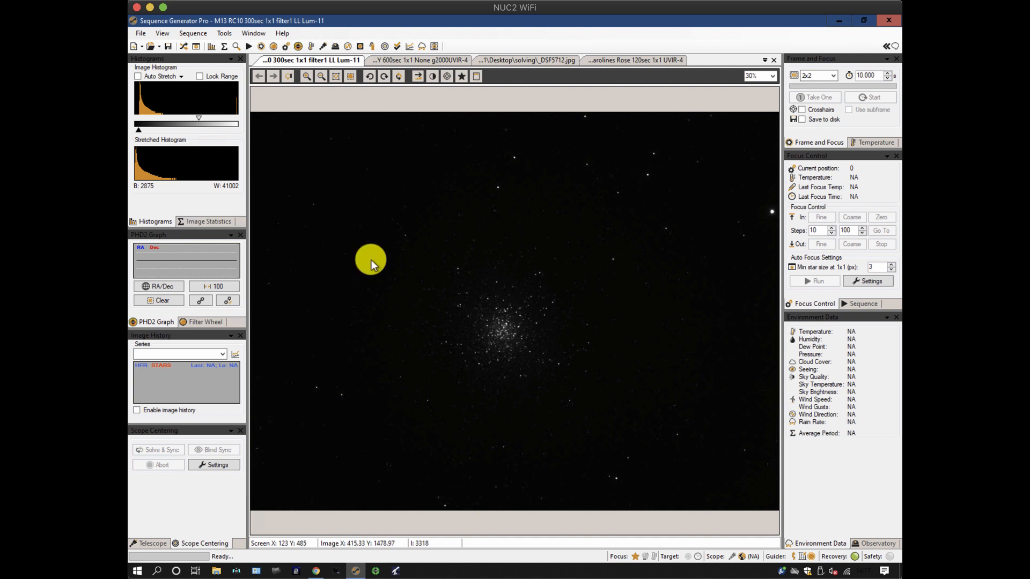
# Step: Switch the viewer to the _DSF5712.jpg star-field photo
pyautogui.click(420, 64)
pyautogui.click(524, 63)
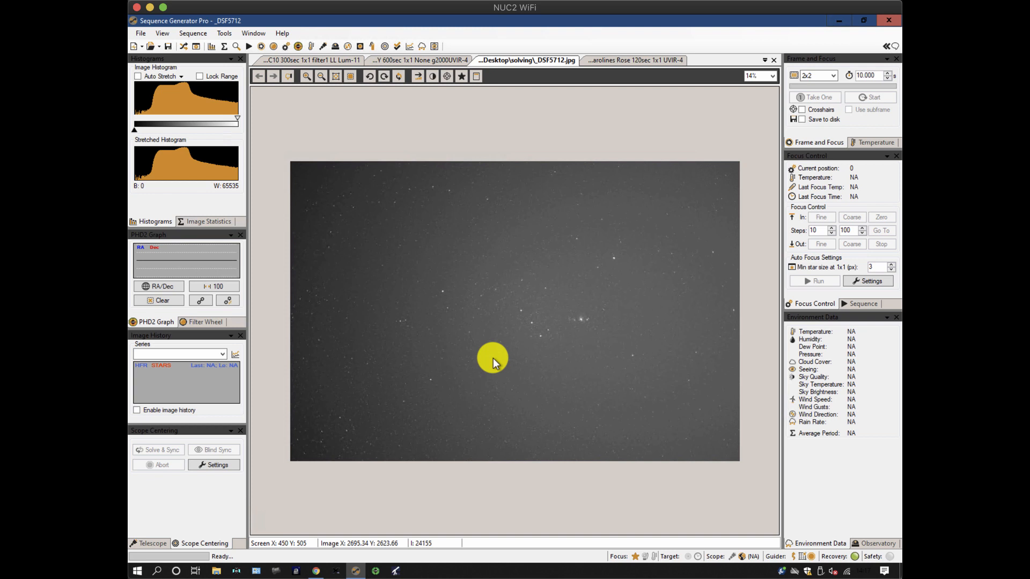
# Step: Start a plate solve of the star photo with object M42, dismiss the scale error and select the scale field
pyautogui.rightClick(407, 310)
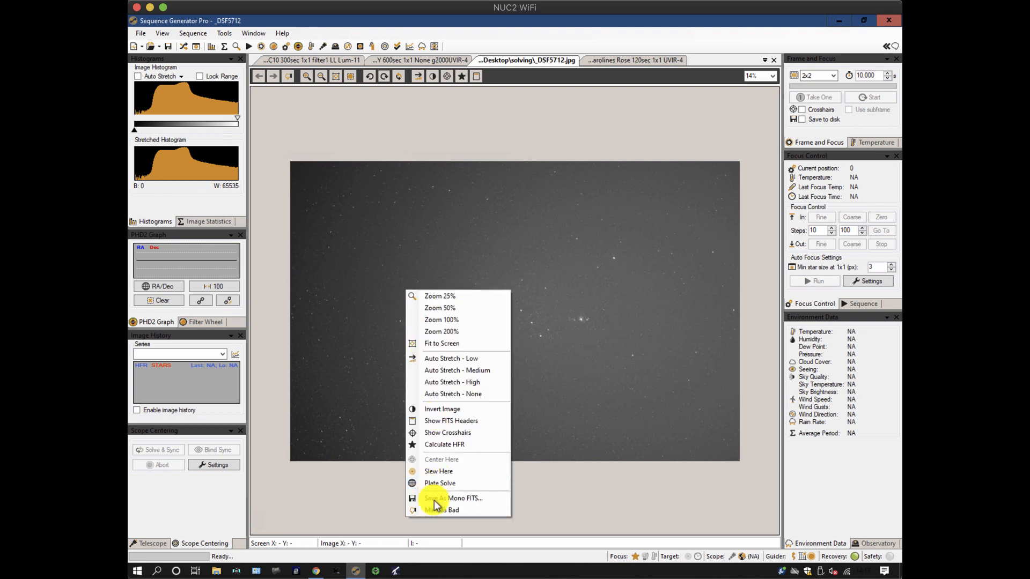
pyautogui.click(438, 483)
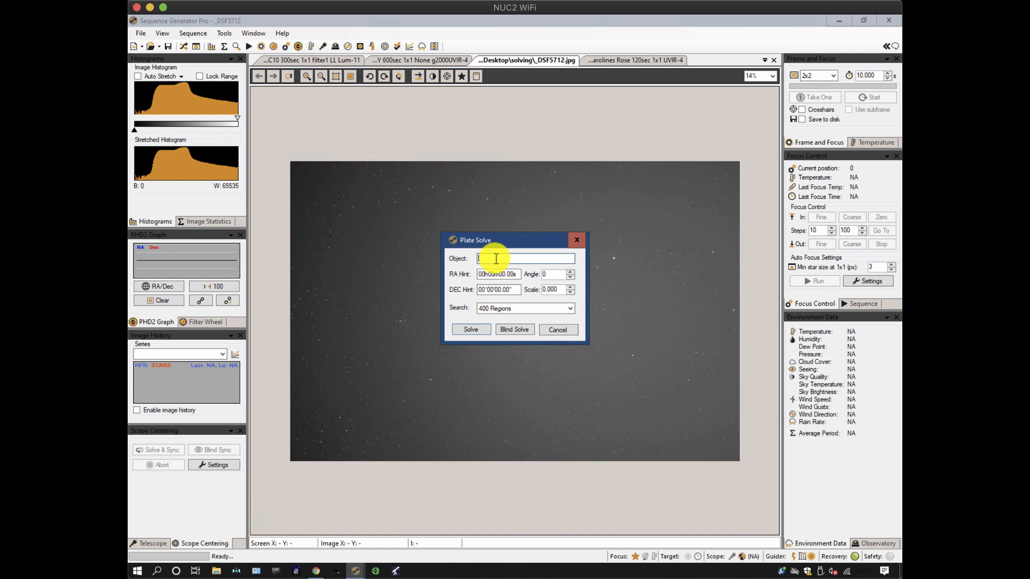
pyautogui.write('M42')
pyautogui.press('Return')
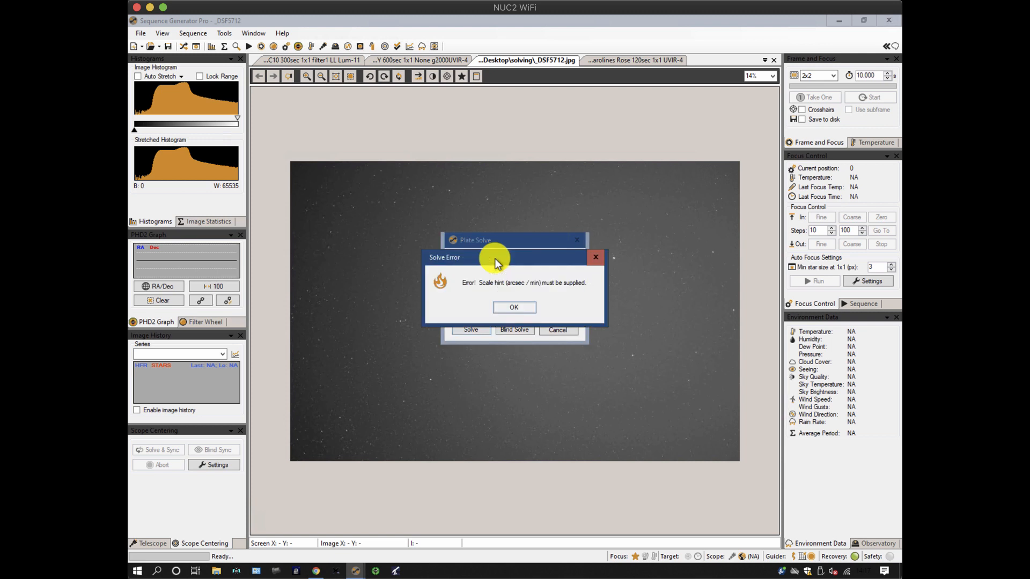
pyautogui.click(513, 307)
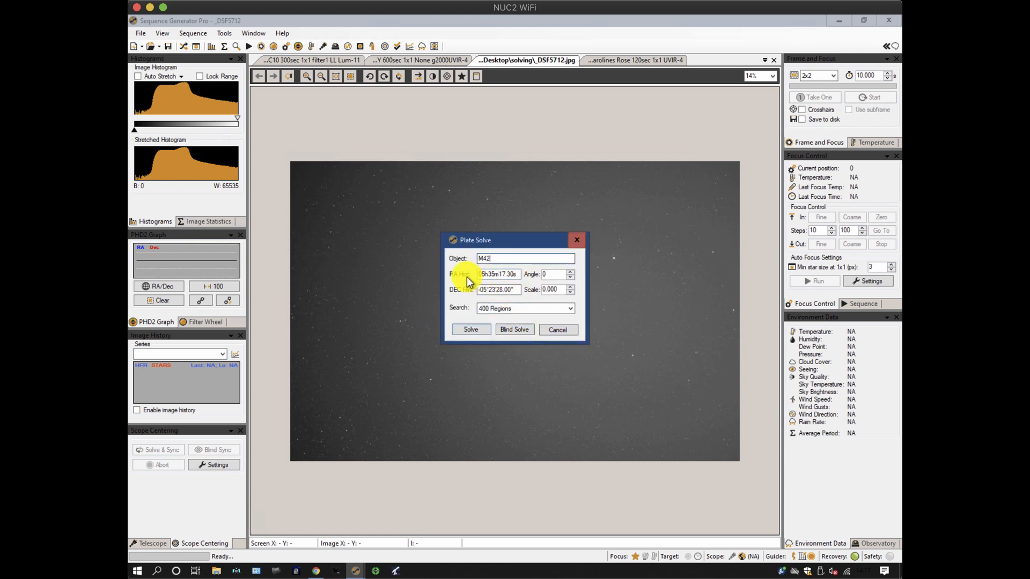
pyautogui.doubleClick(559, 289)
pyautogui.write('5')
# Step: Run the DSF5712 plate solve, then abort it while in progress
pyautogui.click(471, 330)
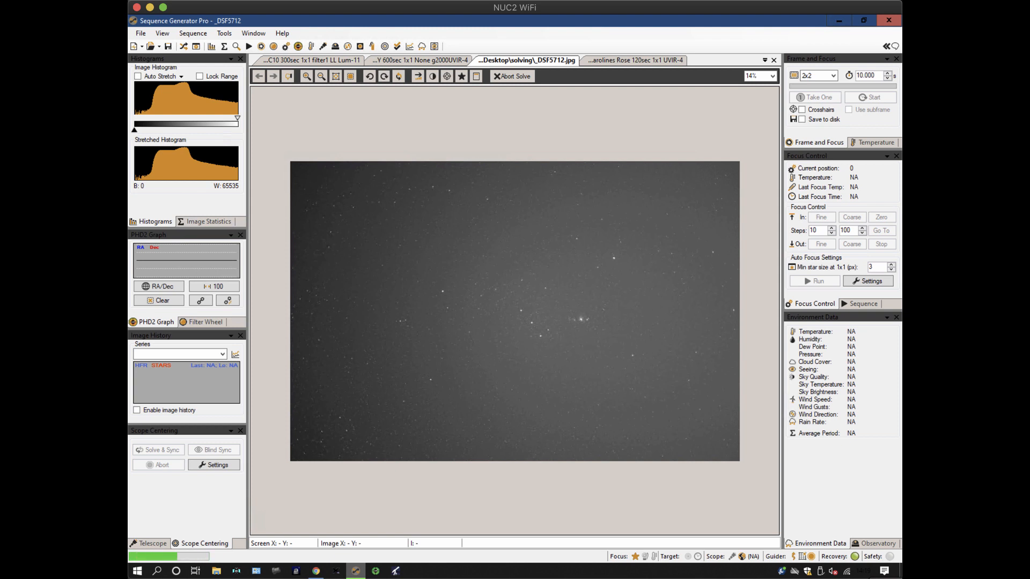
pyautogui.click(512, 76)
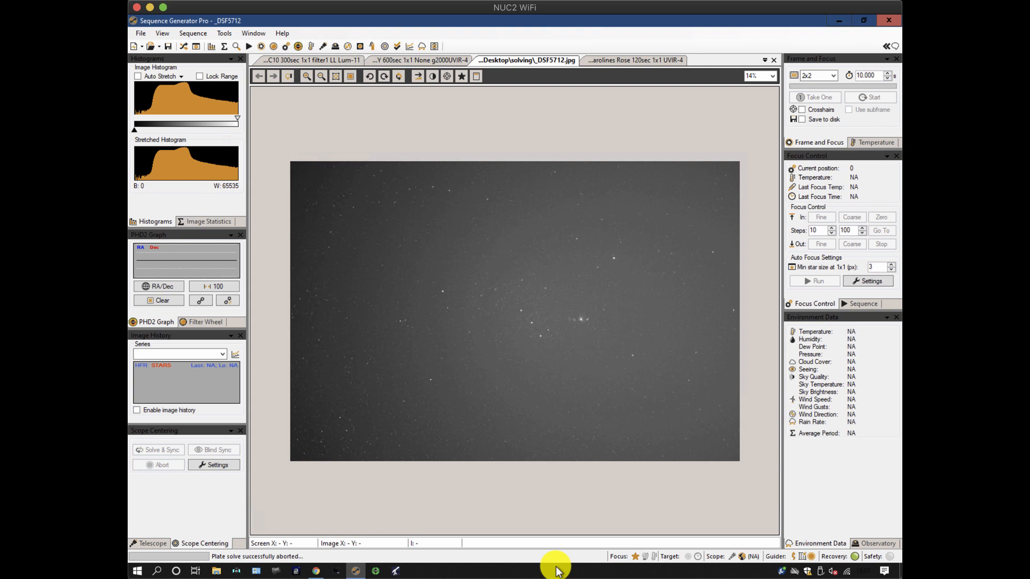
# Step: Bring Chrome forward and open the ansvr local plate solver page on adgsoftware.com
pyautogui.click(315, 572)
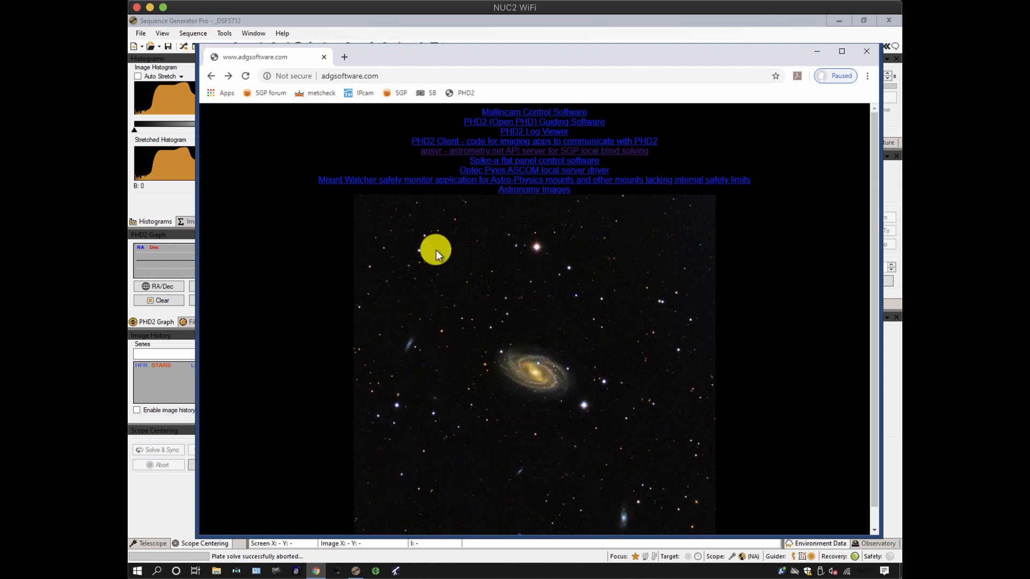
pyautogui.click(448, 155)
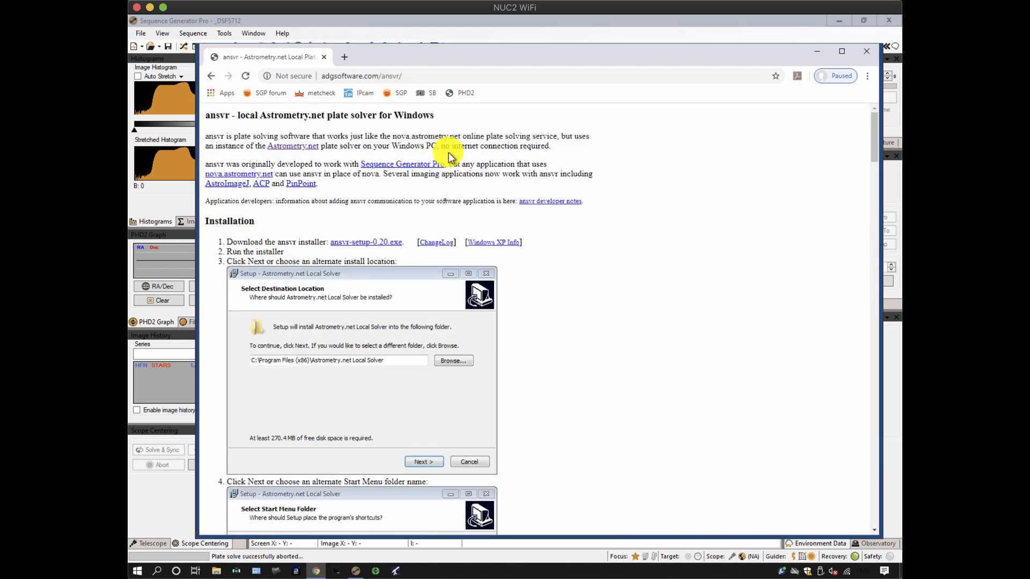
pyautogui.scroll(-4, 662, 237)
pyautogui.scroll(-4, 662, 237)
pyautogui.scroll(-4, 662, 238)
pyautogui.scroll(-3, 661, 237)
pyautogui.scroll(-4, 662, 237)
pyautogui.scroll(-4, 662, 238)
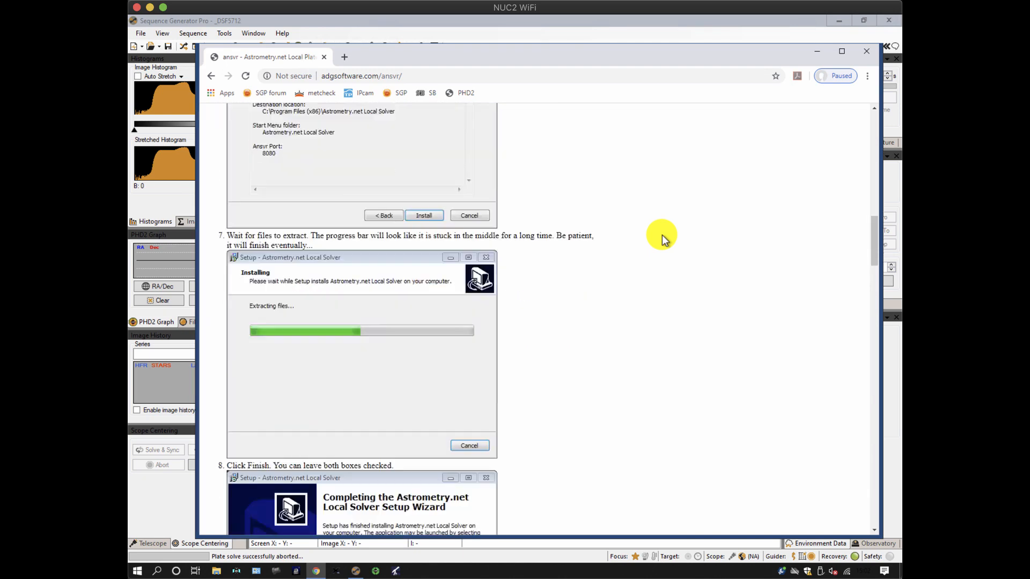
pyautogui.scroll(5, 662, 237)
pyautogui.scroll(5, 662, 237)
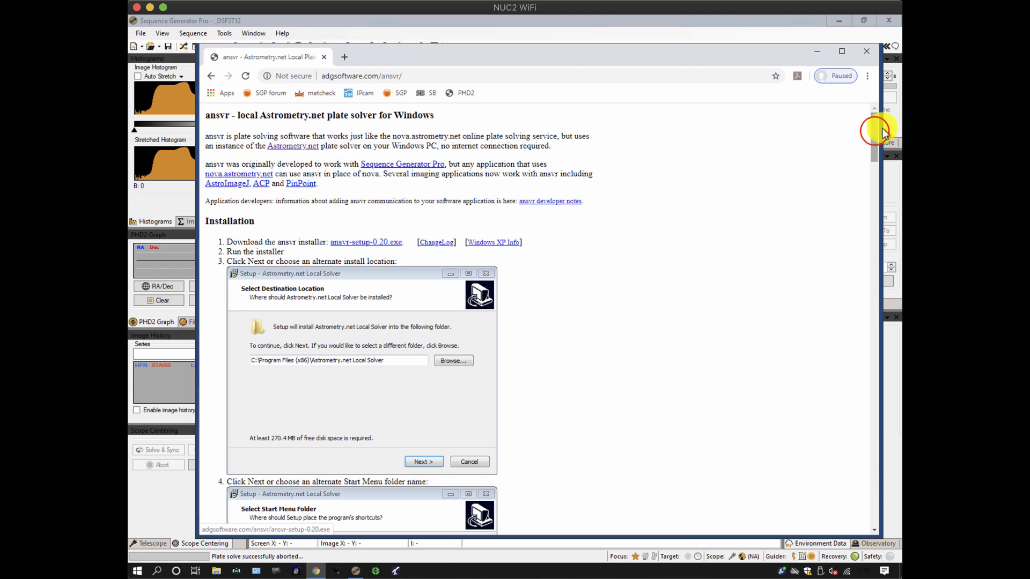
pyautogui.moveTo(875, 130); pyautogui.dragTo(862, 289)
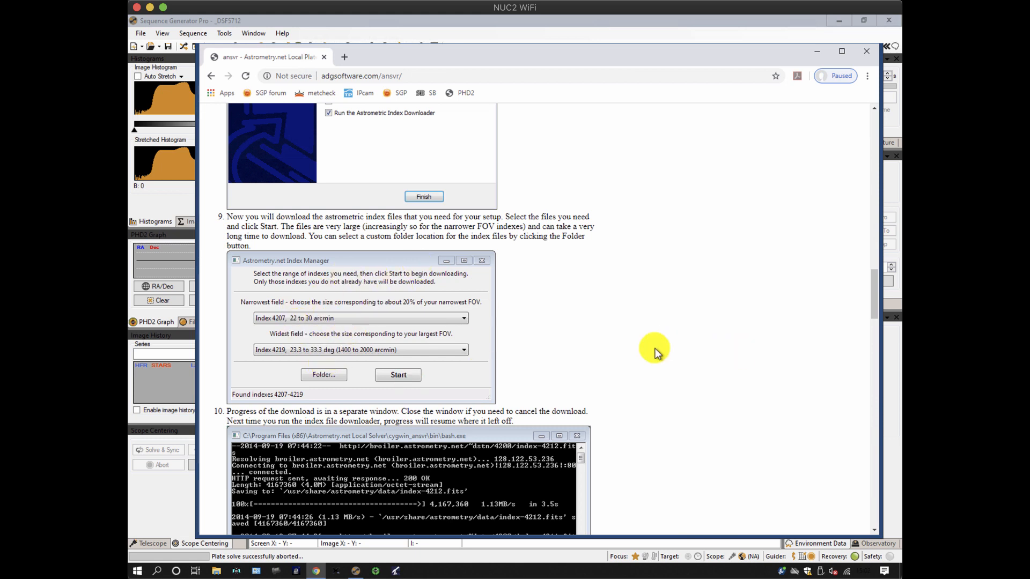
pyautogui.scroll(-1, 721, 386)
pyautogui.scroll(-2, 721, 384)
pyautogui.scroll(-1, 721, 384)
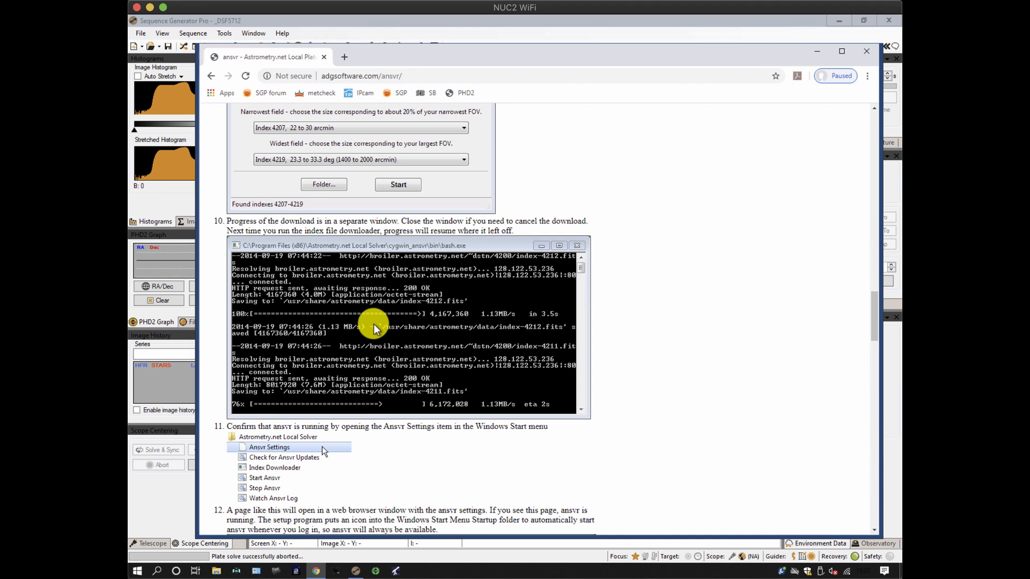
pyautogui.scroll(-3, 644, 325)
pyautogui.scroll(-3, 644, 326)
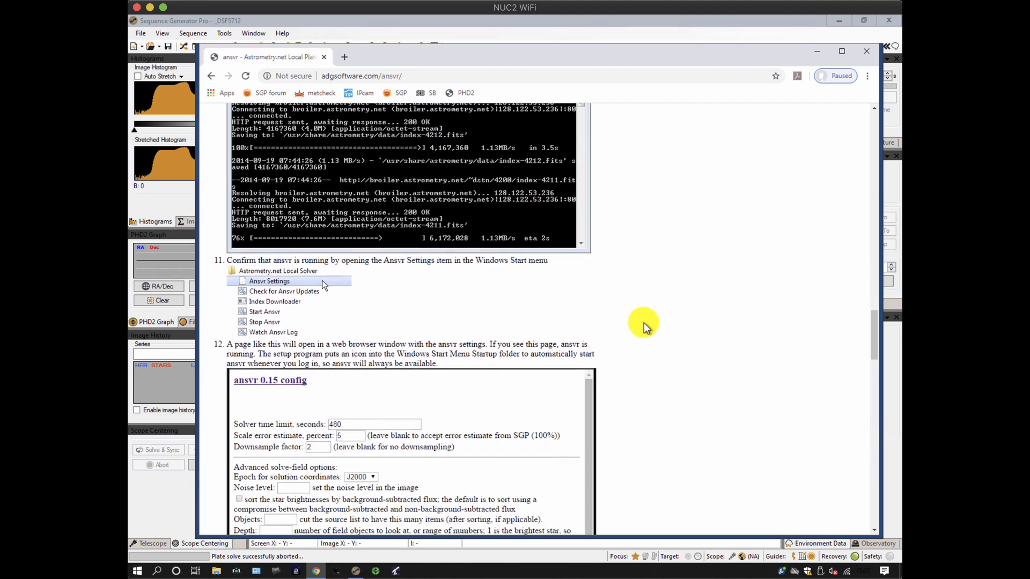
pyautogui.scroll(-3, 644, 326)
pyautogui.scroll(-1, 644, 326)
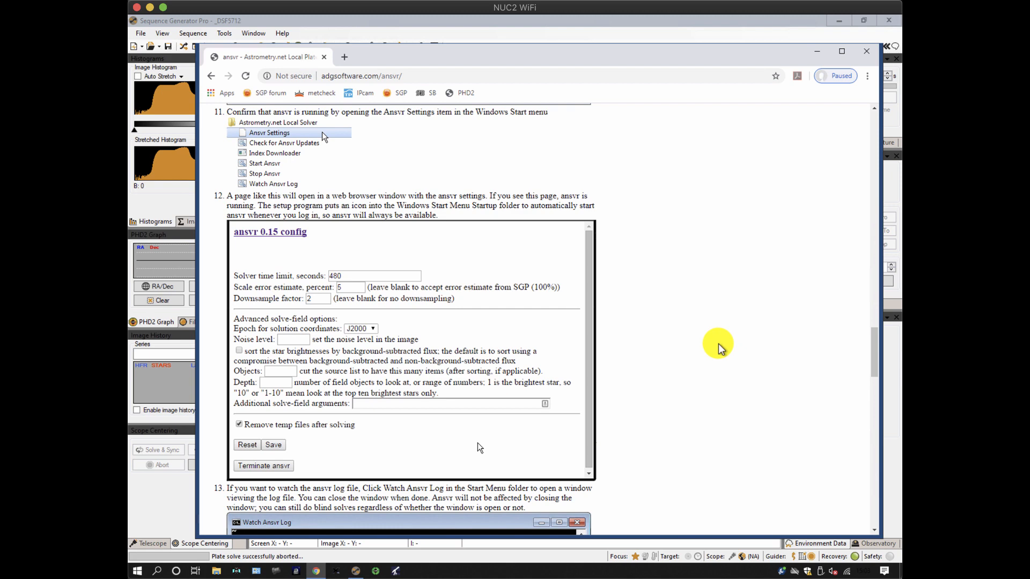
pyautogui.scroll(-3, 719, 346)
pyautogui.scroll(-3, 719, 346)
pyautogui.scroll(-3, 718, 346)
pyautogui.scroll(-3, 719, 347)
pyautogui.scroll(-2, 719, 347)
pyautogui.scroll(-1, 719, 346)
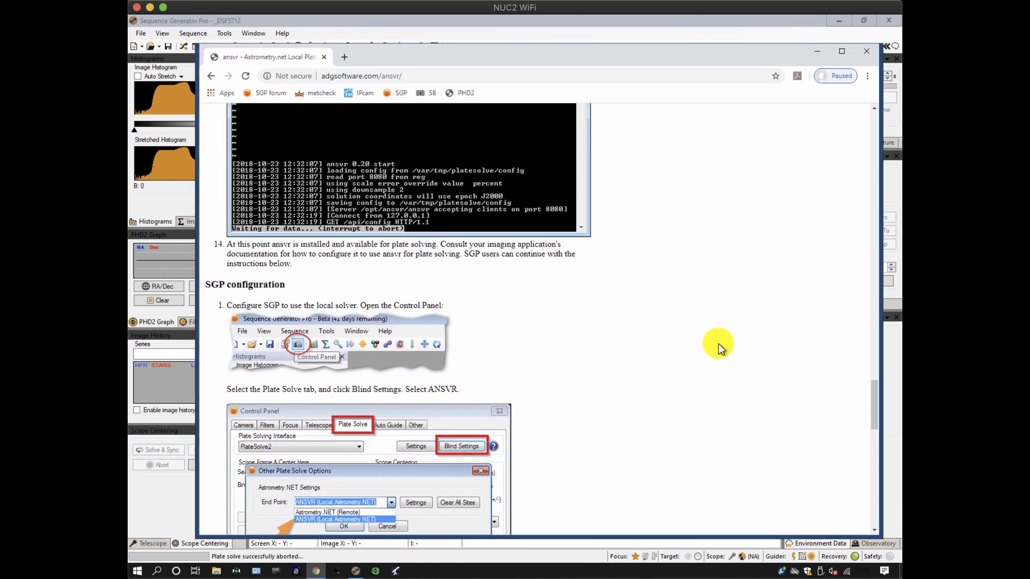
pyautogui.scroll(-1, 718, 346)
pyautogui.scroll(-2, 719, 346)
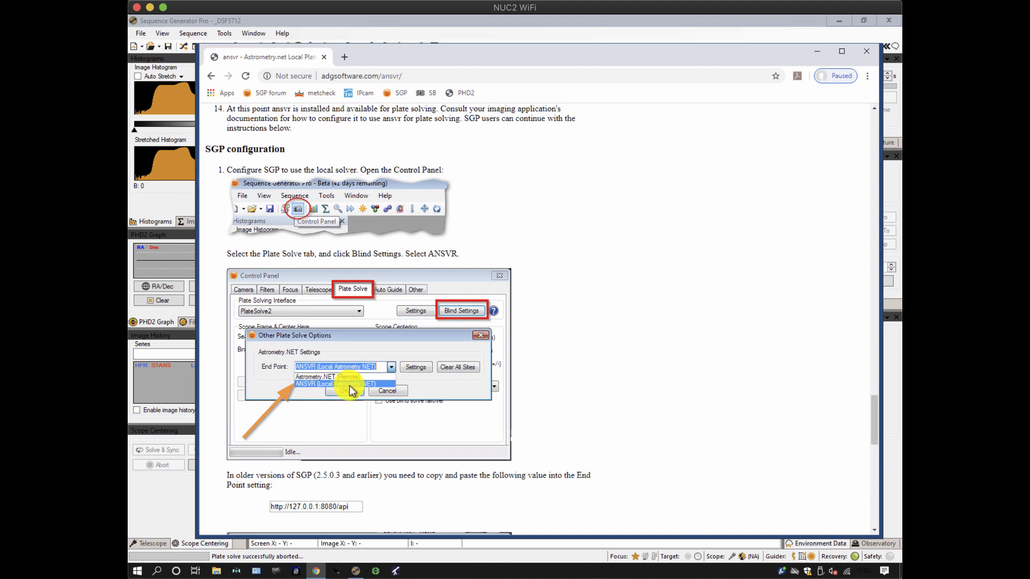
pyautogui.scroll(-1, 604, 365)
pyautogui.scroll(-1, 604, 364)
pyautogui.scroll(-1, 599, 373)
pyautogui.scroll(-1, 600, 372)
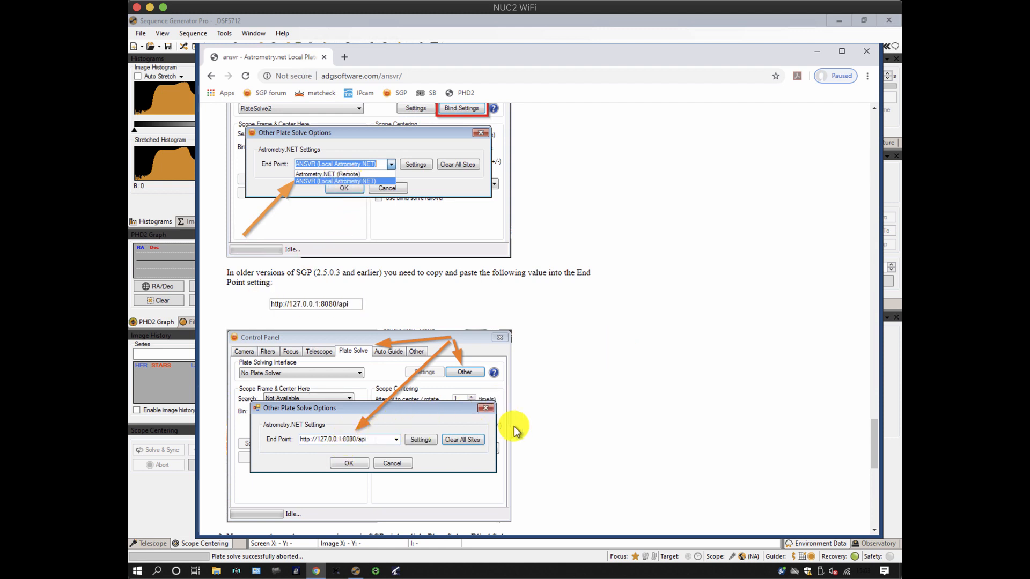
pyautogui.scroll(-1, 541, 436)
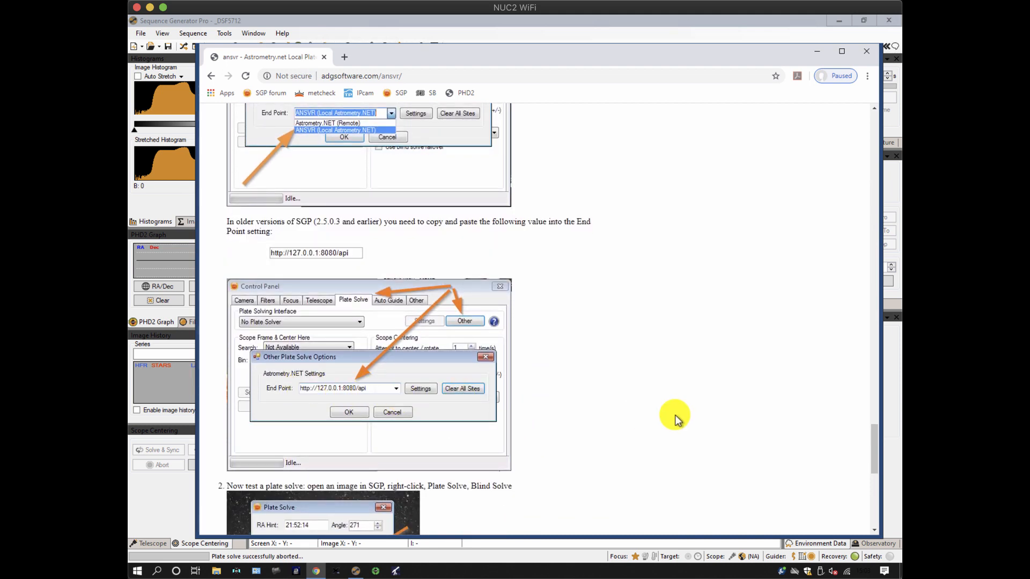
pyautogui.scroll(-1, 676, 418)
pyautogui.scroll(-1, 677, 418)
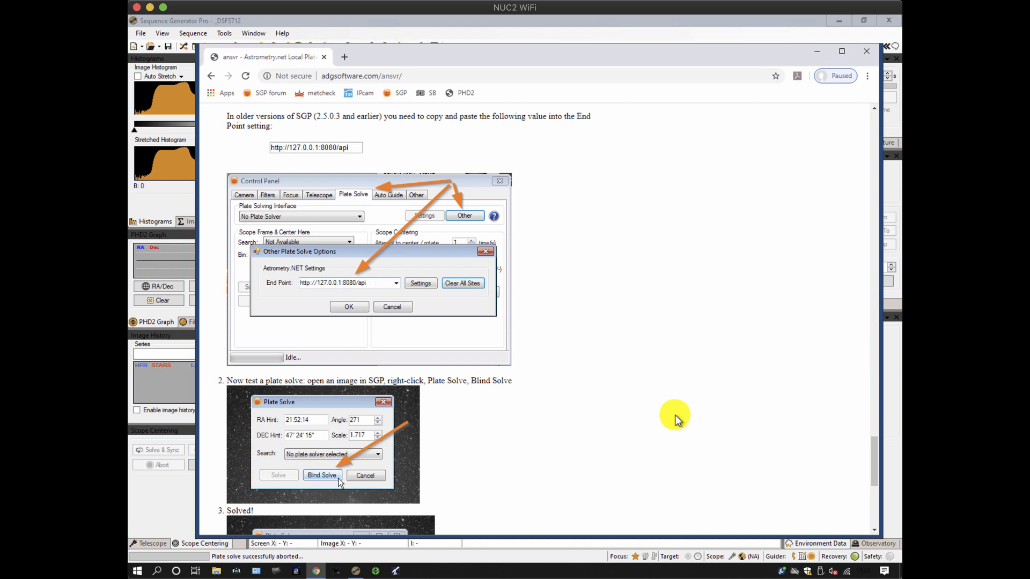
pyautogui.scroll(-2, 676, 419)
pyautogui.scroll(-1, 677, 419)
pyautogui.scroll(-1, 676, 419)
pyautogui.scroll(-1, 676, 418)
pyautogui.scroll(-1, 676, 418)
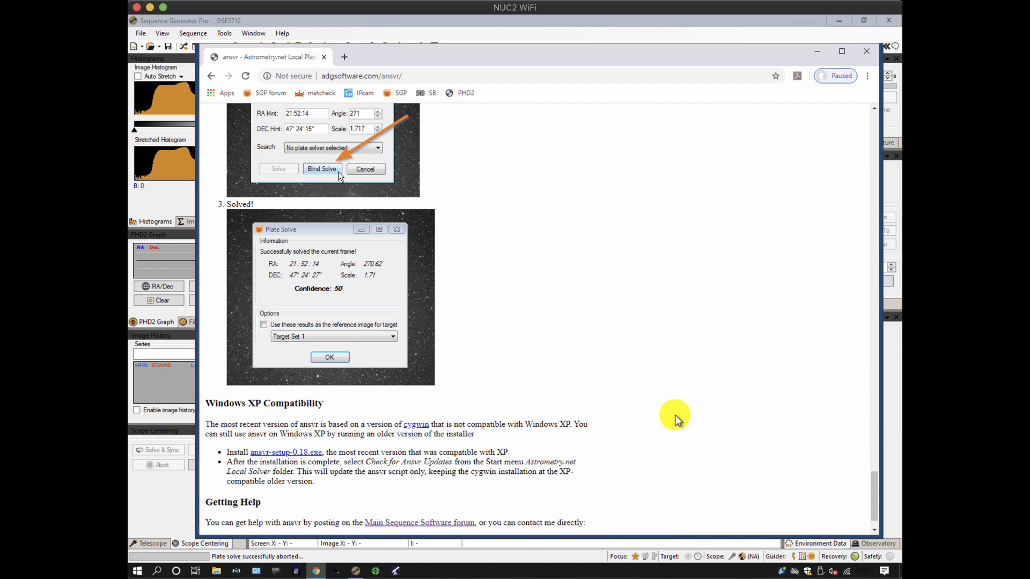
pyautogui.click(865, 52)
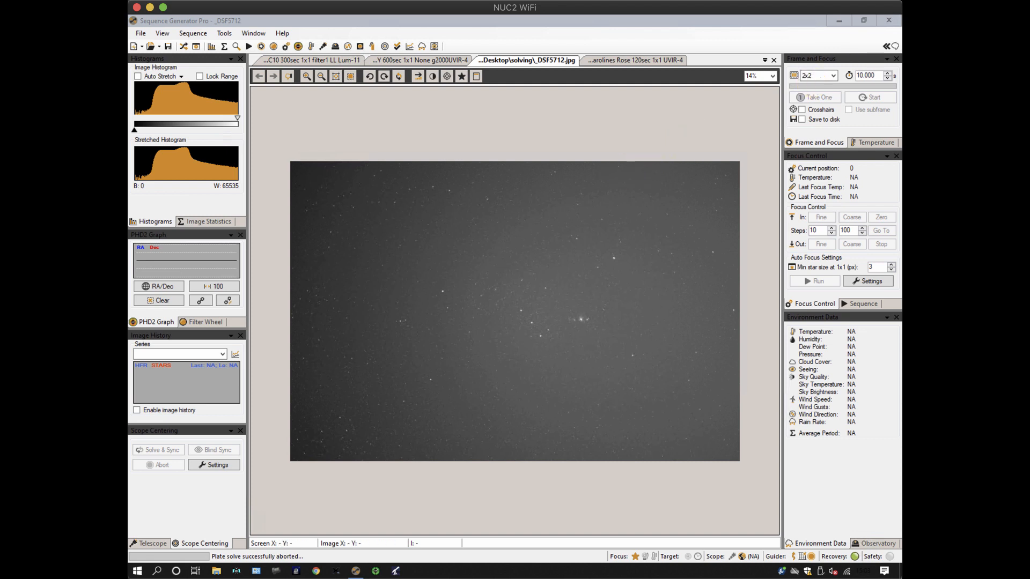
# Step: Make Sequence Generator Pro the active window again
pyautogui.click(514, 77)
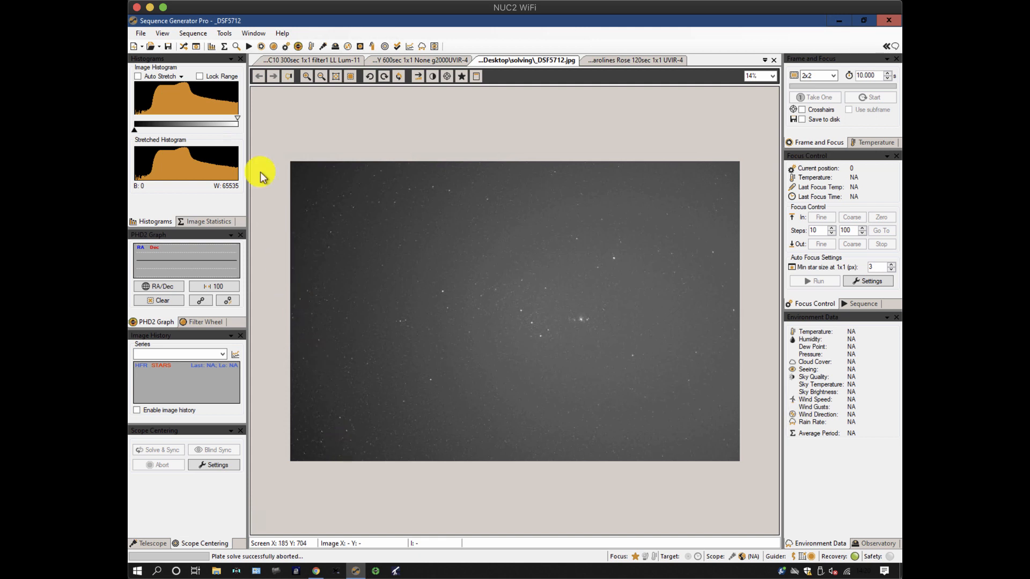
# Step: Review Auto Center After Meridian Flip in the telescope's meridian flip options, then close the Control Panel
pyautogui.click(197, 47)
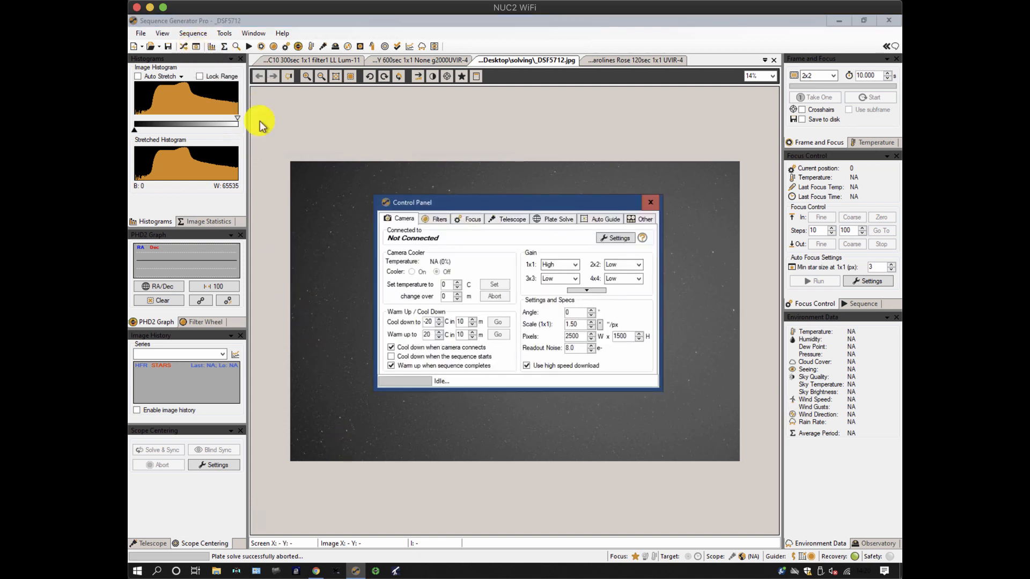
pyautogui.click(509, 219)
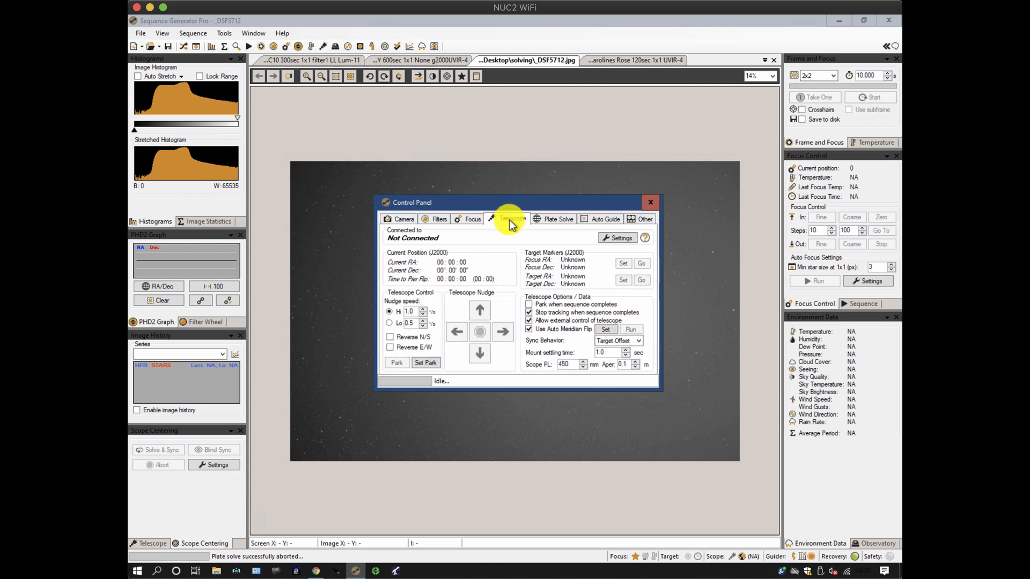
pyautogui.click(606, 329)
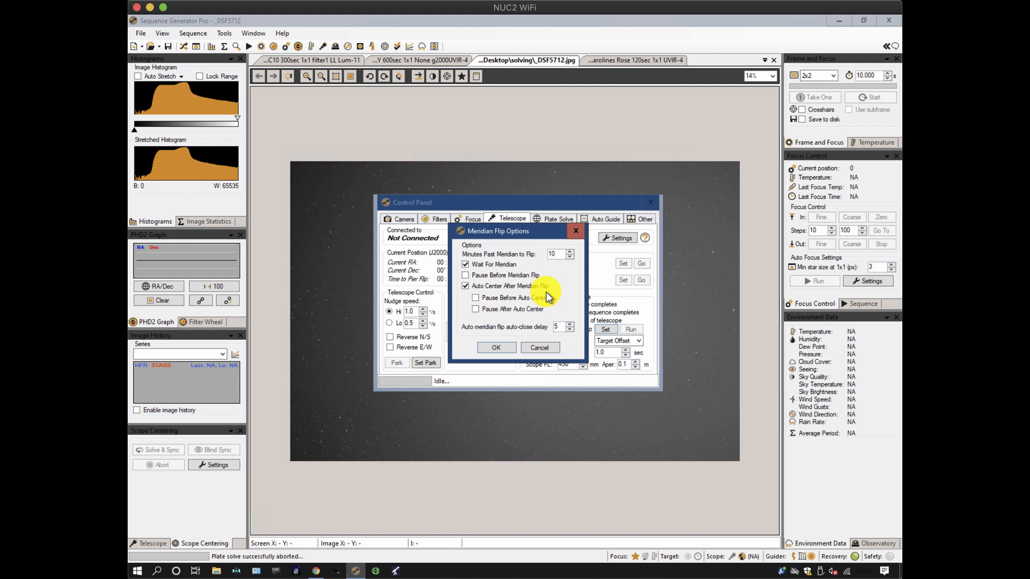
pyautogui.click(539, 347)
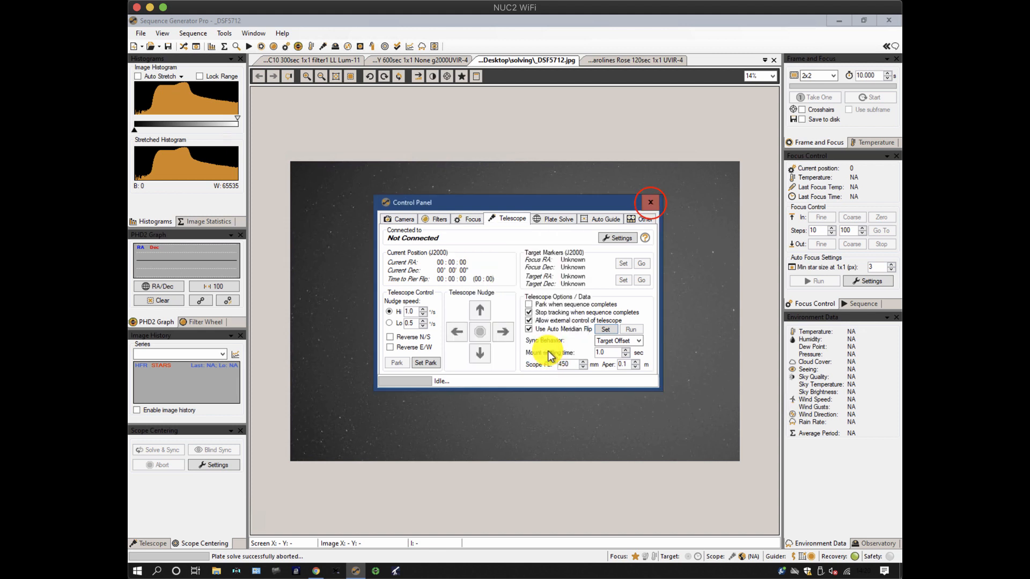
pyautogui.click(651, 201)
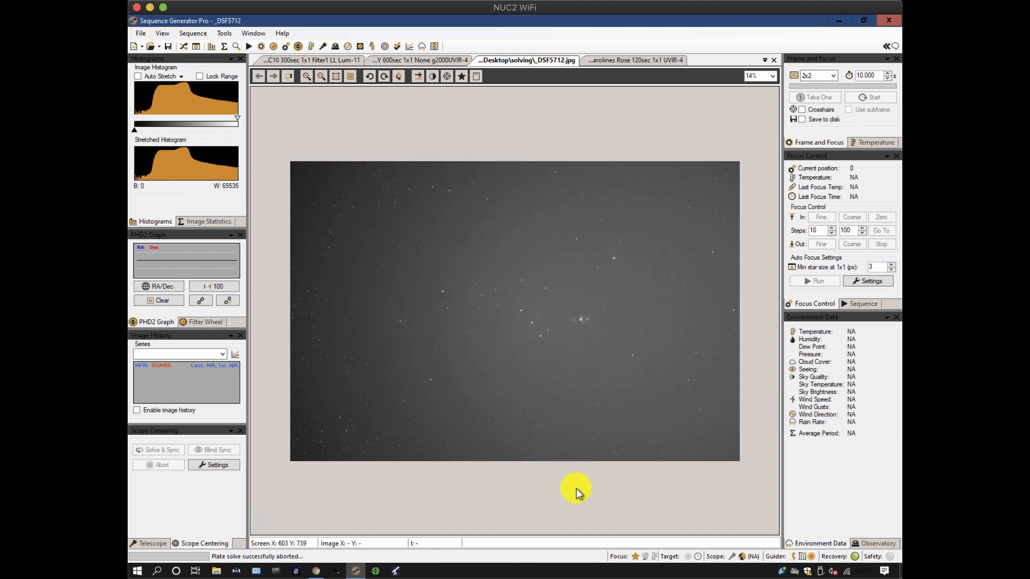